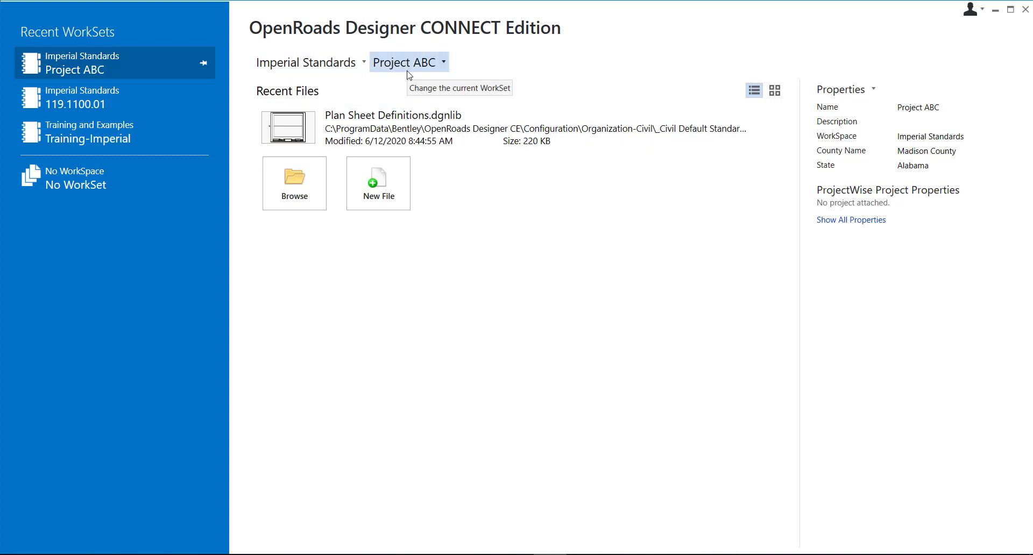
# Review the WorkSet properties, then open Plan Sheet Definitions.dgnlib from Dgnlib\Sheet Seeds
pyautogui.click(872, 89)
pyautogui.click(870, 115)
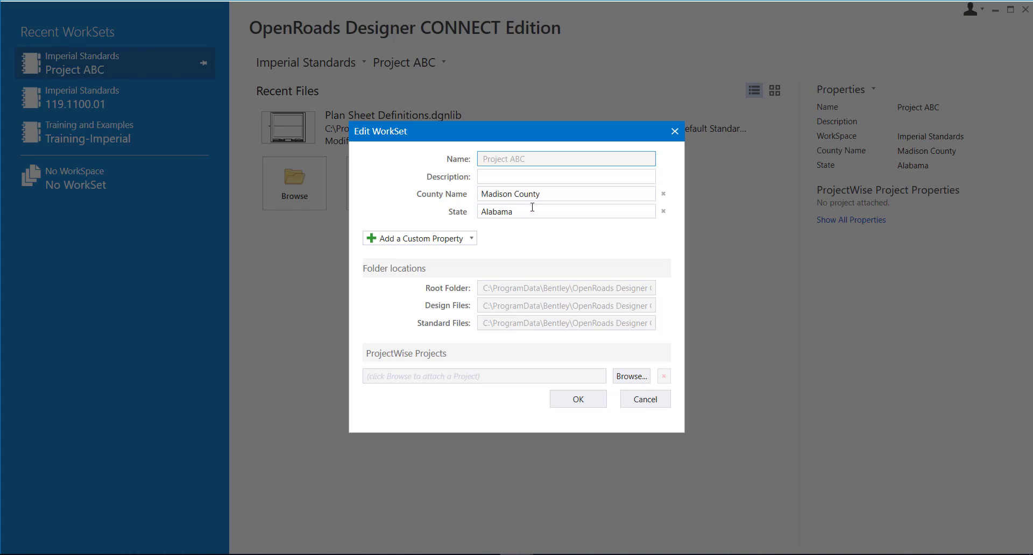
pyautogui.click(593, 403)
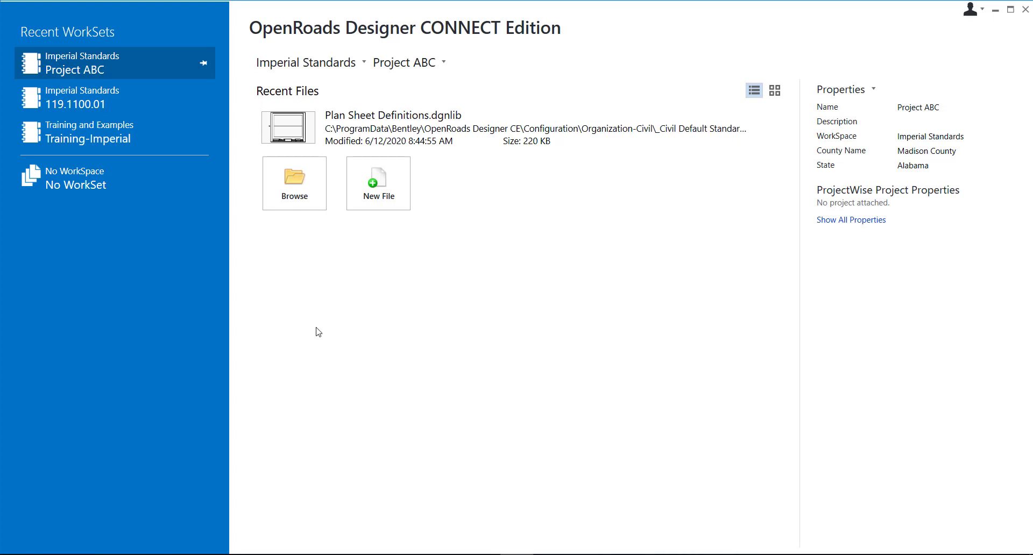
pyautogui.click(293, 189)
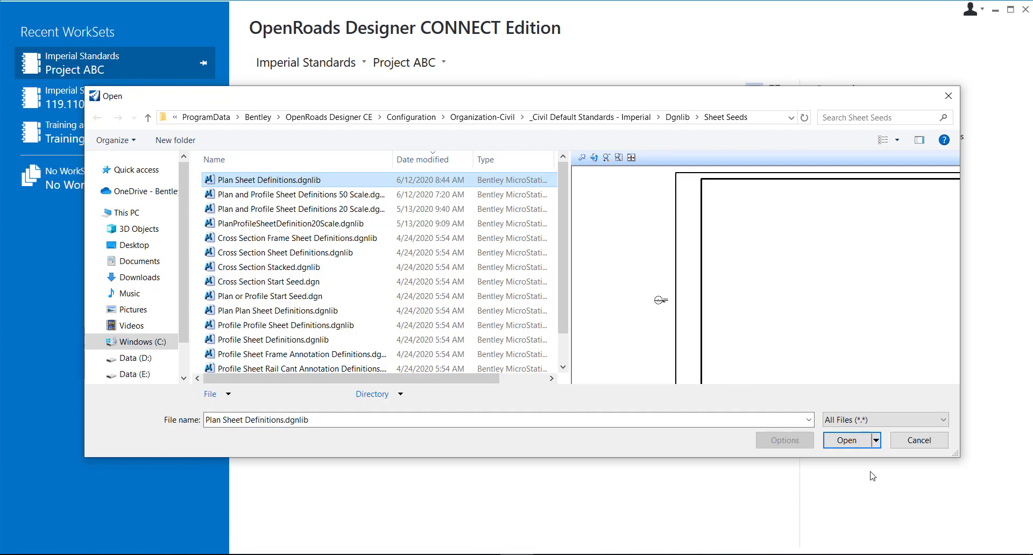
pyautogui.click(846, 441)
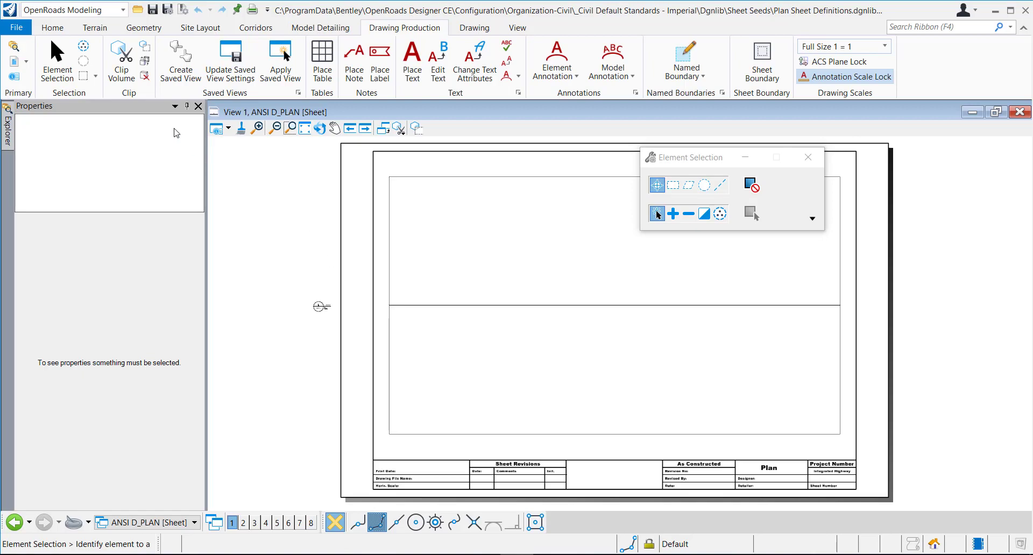
# Show the file's properties, with WorkSet Properties listing Project ABC, Madison County and Alabama
pyautogui.click(22, 28)
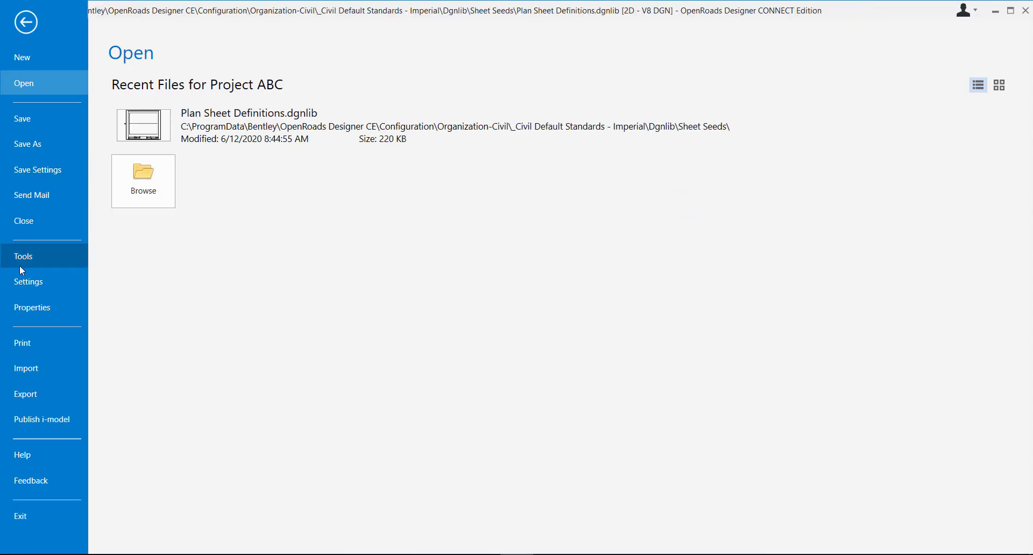
pyautogui.click(25, 305)
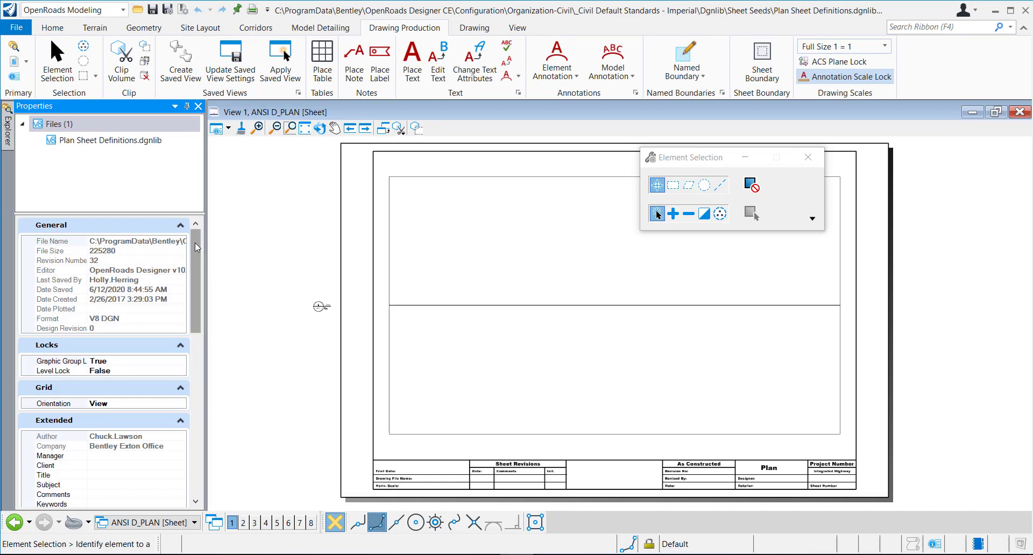
pyautogui.moveTo(197, 246); pyautogui.dragTo(196, 384)
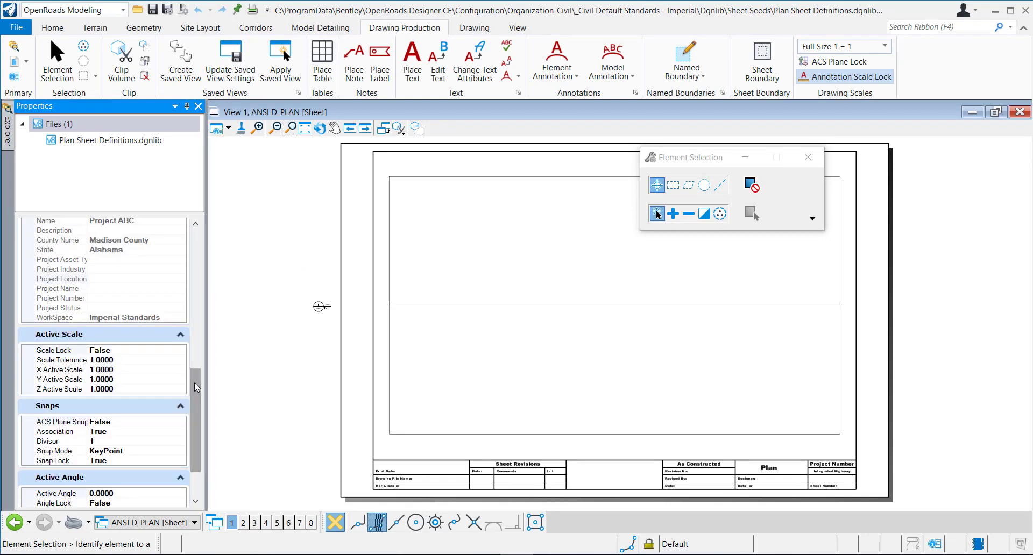
pyautogui.scroll(3, 75, 301)
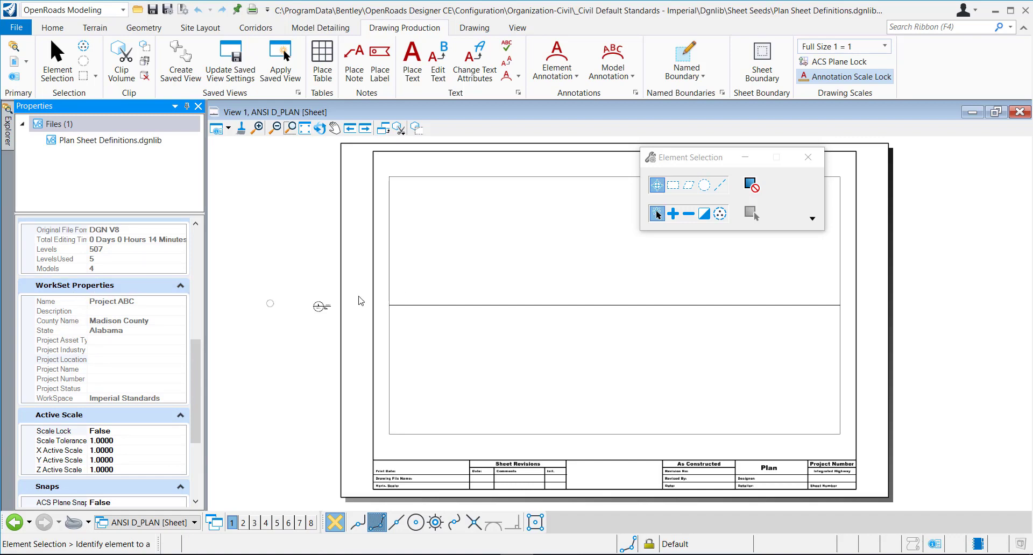
pyautogui.scroll(7, 843, 487)
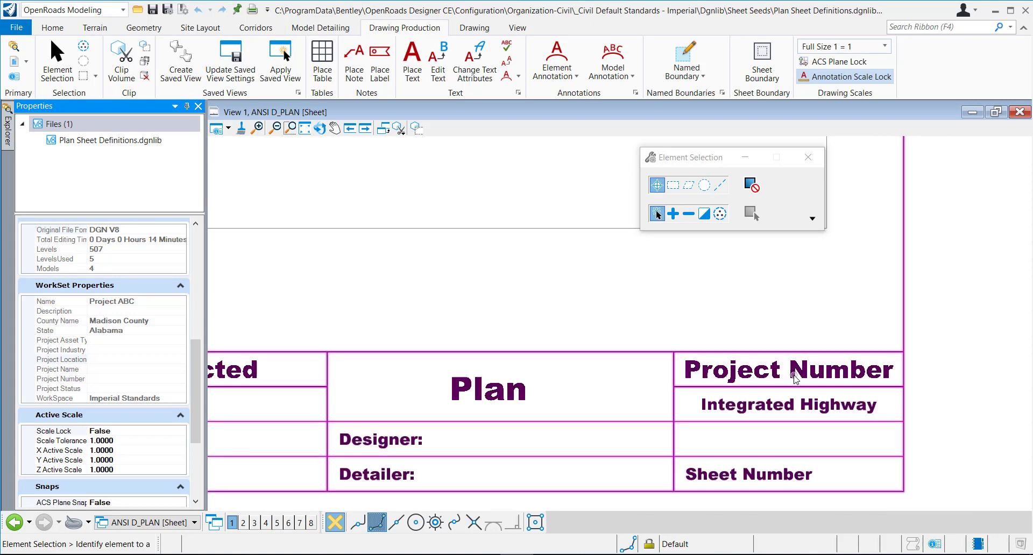
# Drop the ANSI D_PLAN title block annotation cell into separate elements
pyautogui.click(794, 378)
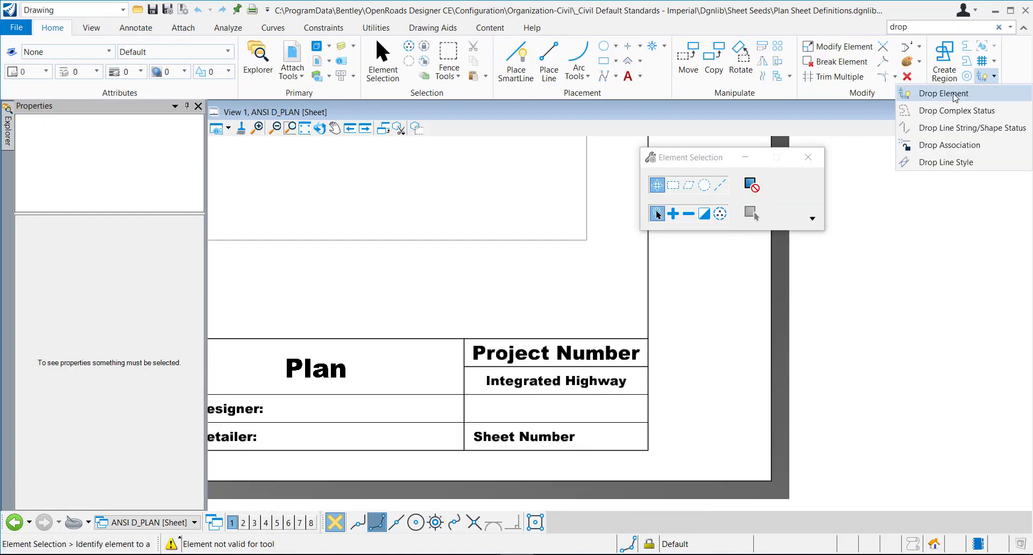
pyautogui.click(950, 95)
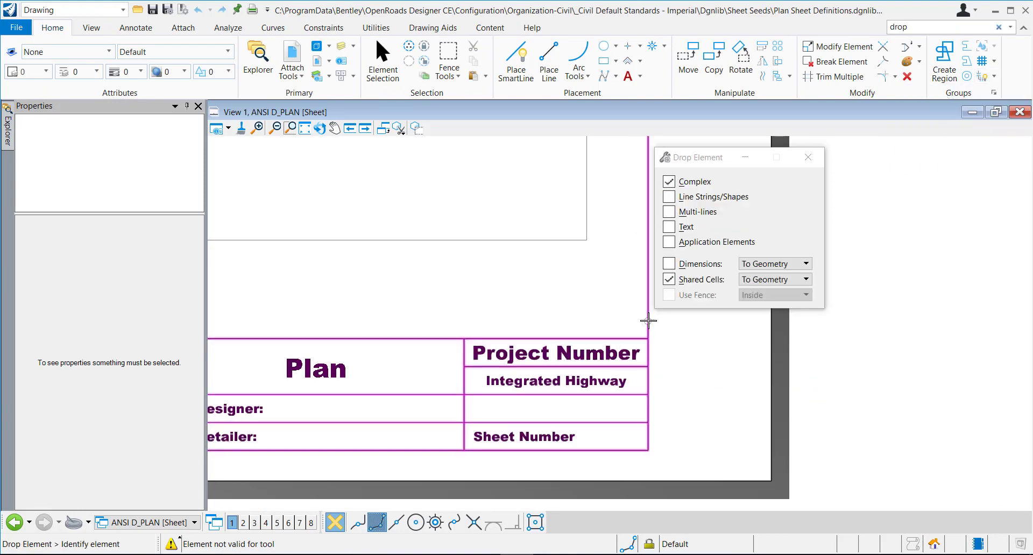
pyautogui.click(649, 321)
pyautogui.press('Escape')
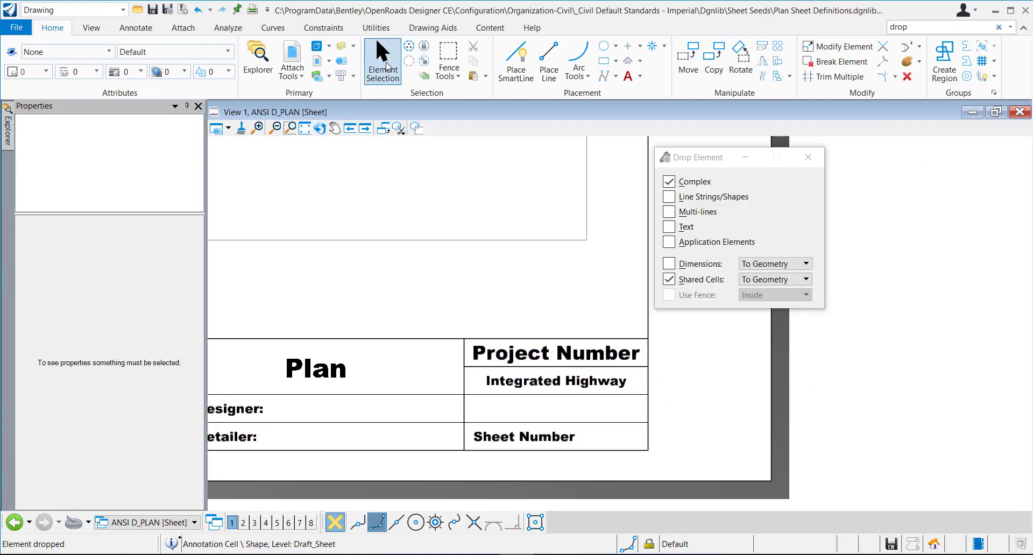
# Delete the Project Number and Integrated Highway texts from the title block
pyautogui.click(536, 356)
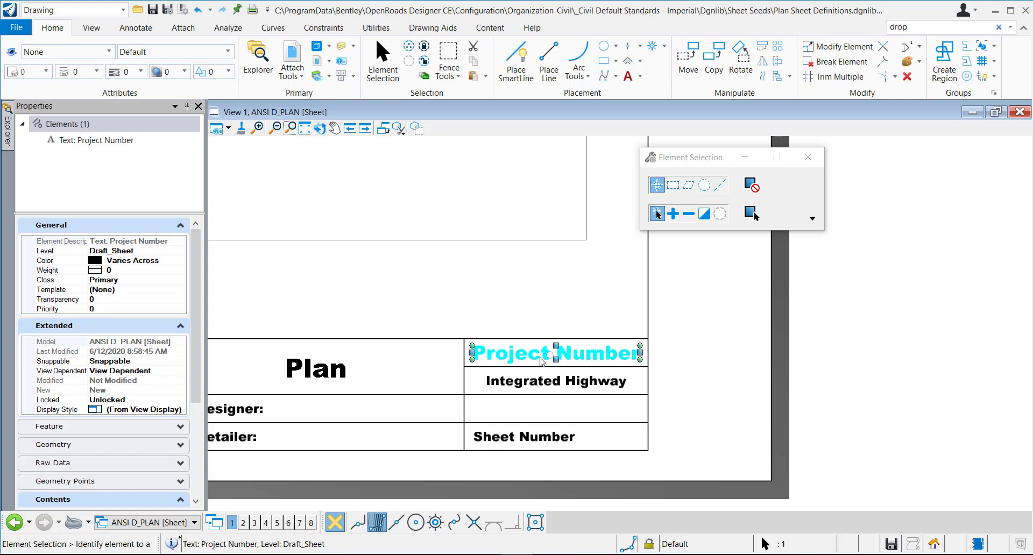
pyautogui.click(575, 352)
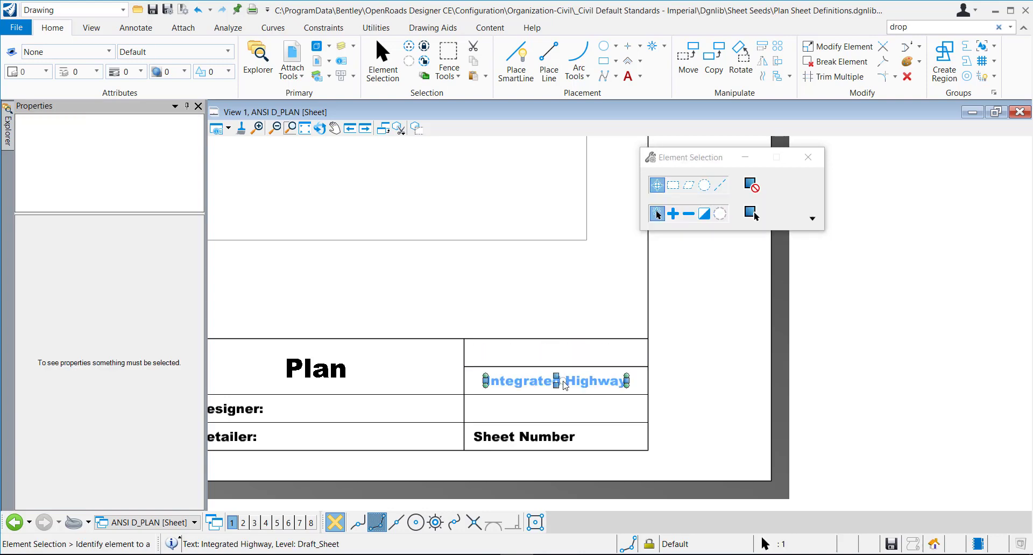
pyautogui.click(578, 387)
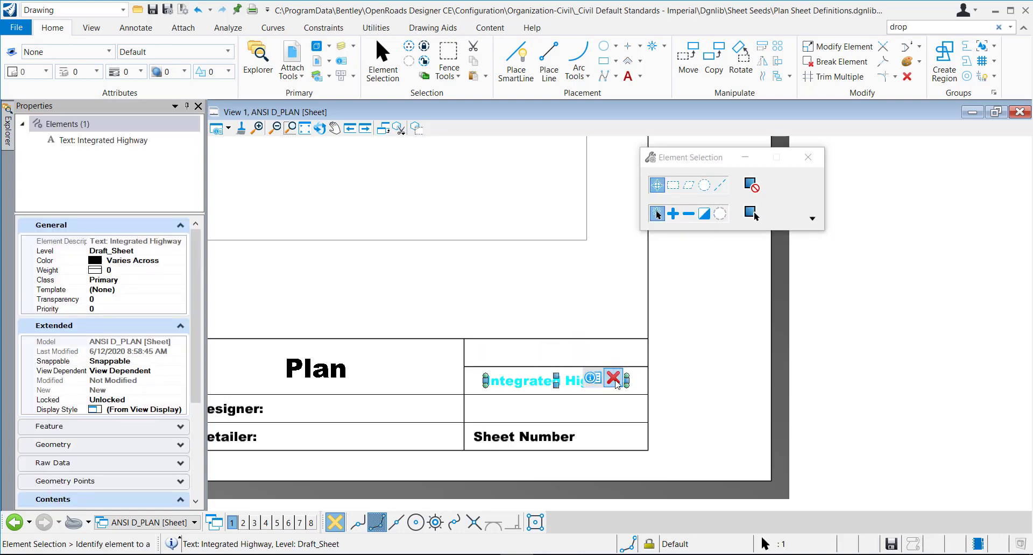
pyautogui.click(616, 379)
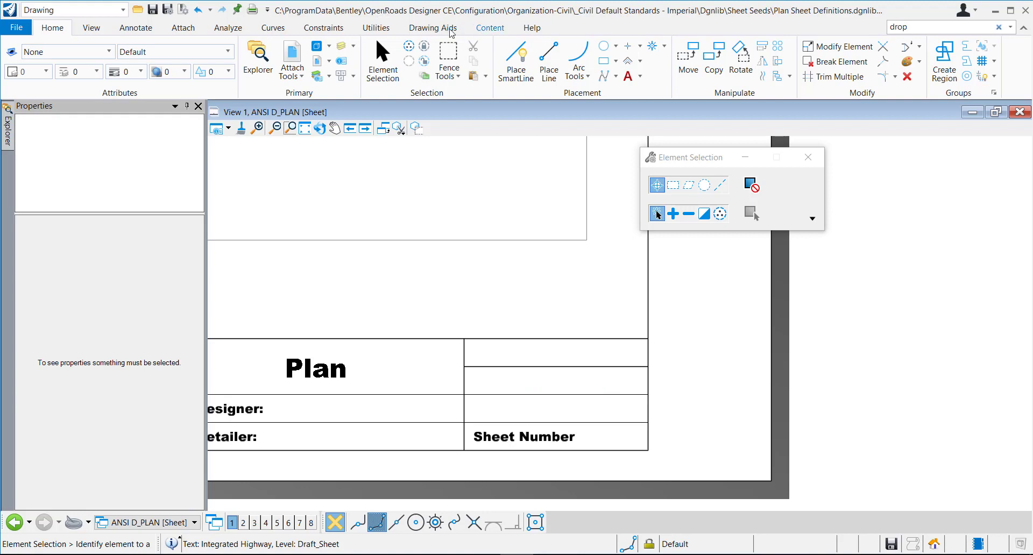
# Switch to the OpenRoads Drawing Production workflow and back to OpenRoads Modeling
pyautogui.click(68, 9)
pyautogui.scroll(1, 69, 22)
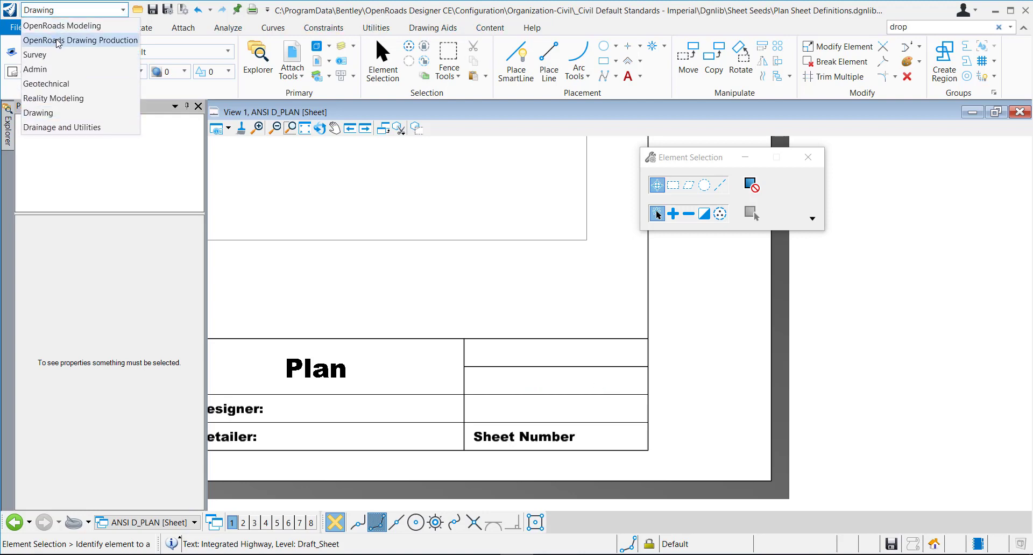
pyautogui.click(59, 39)
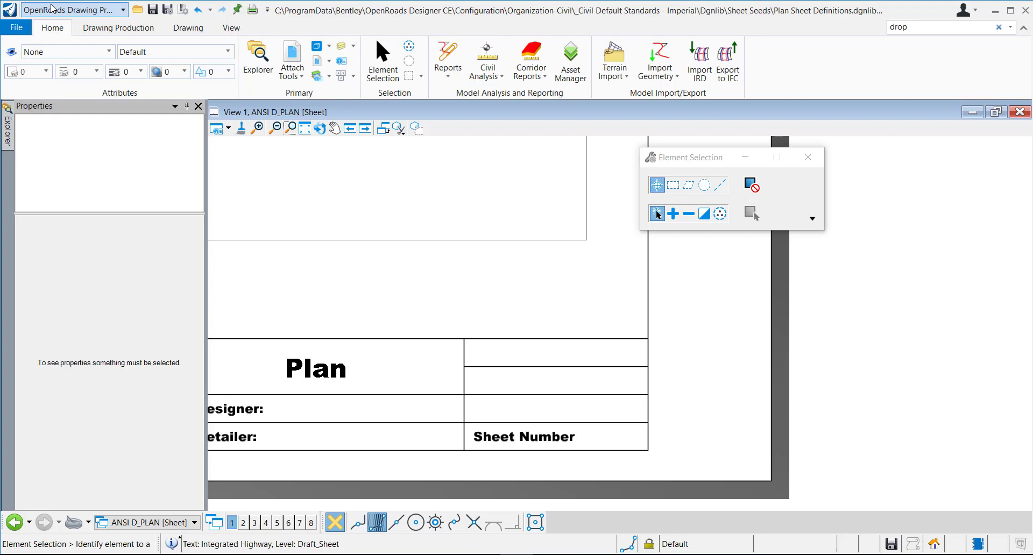
pyautogui.click(68, 9)
pyautogui.click(62, 27)
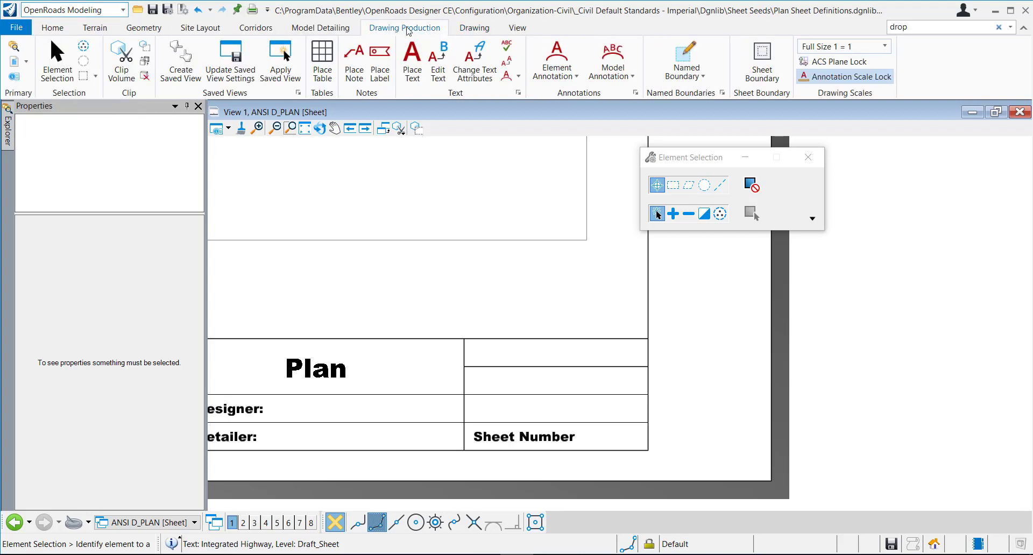
# Start new text and insert the File Properties WorkSet Name field reading Project ABC
pyautogui.click(411, 68)
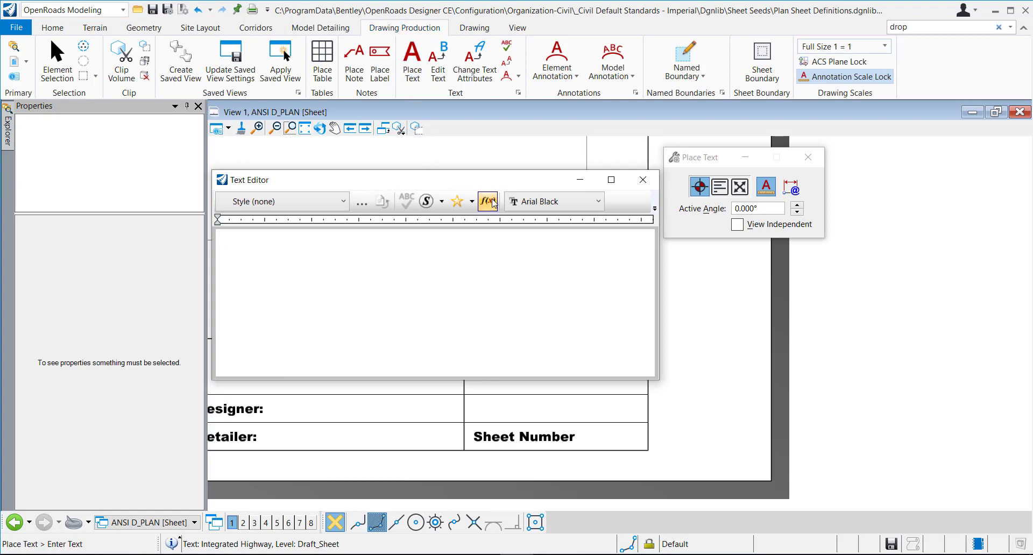
pyautogui.click(488, 202)
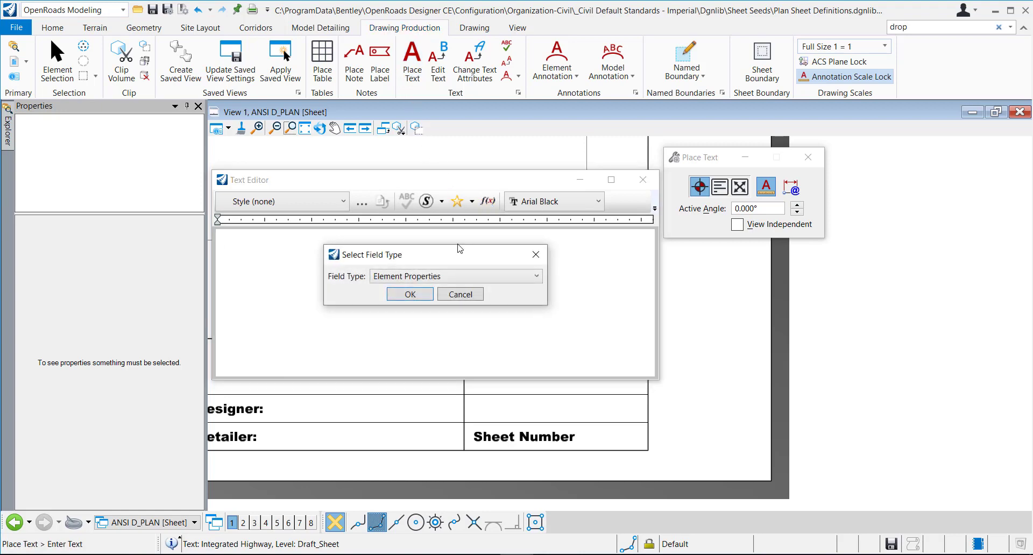
pyautogui.click(431, 276)
pyautogui.click(401, 315)
pyautogui.click(409, 294)
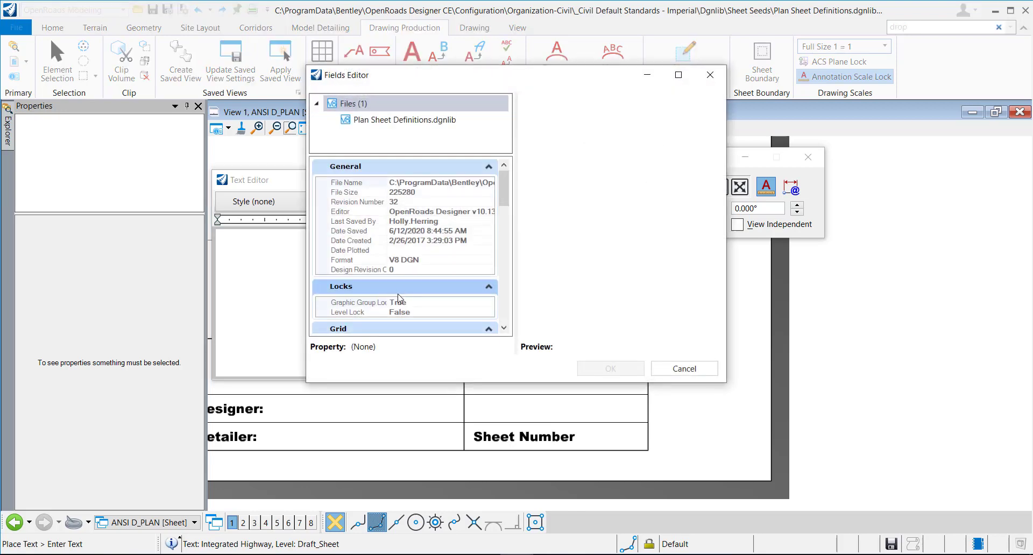
pyautogui.scroll(-12, 405, 290)
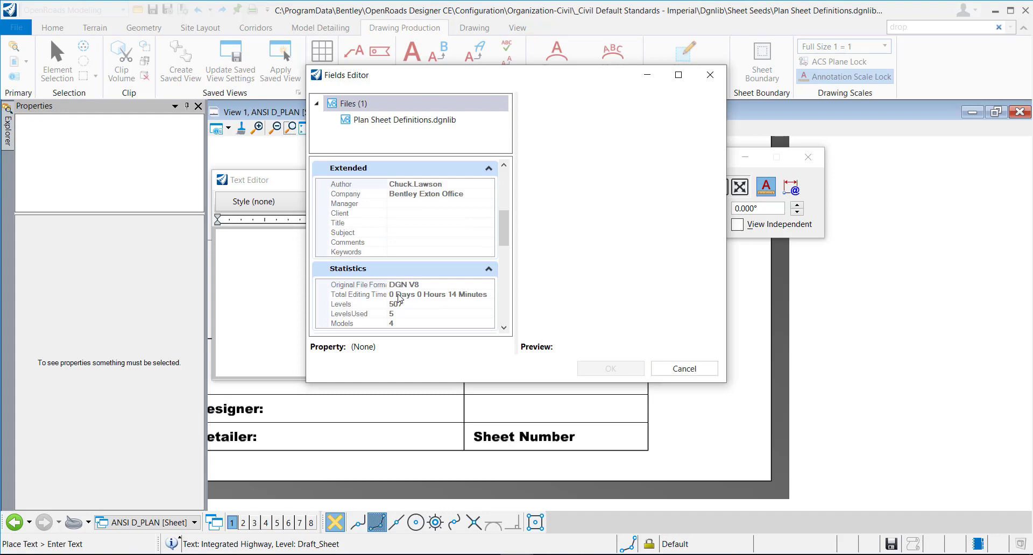
pyautogui.scroll(-3, 399, 299)
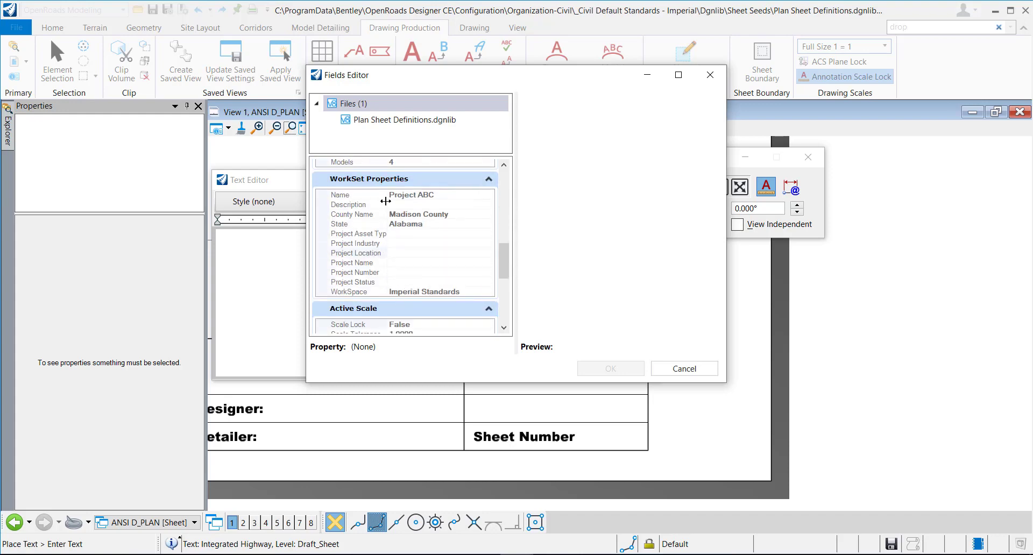
pyautogui.click(386, 196)
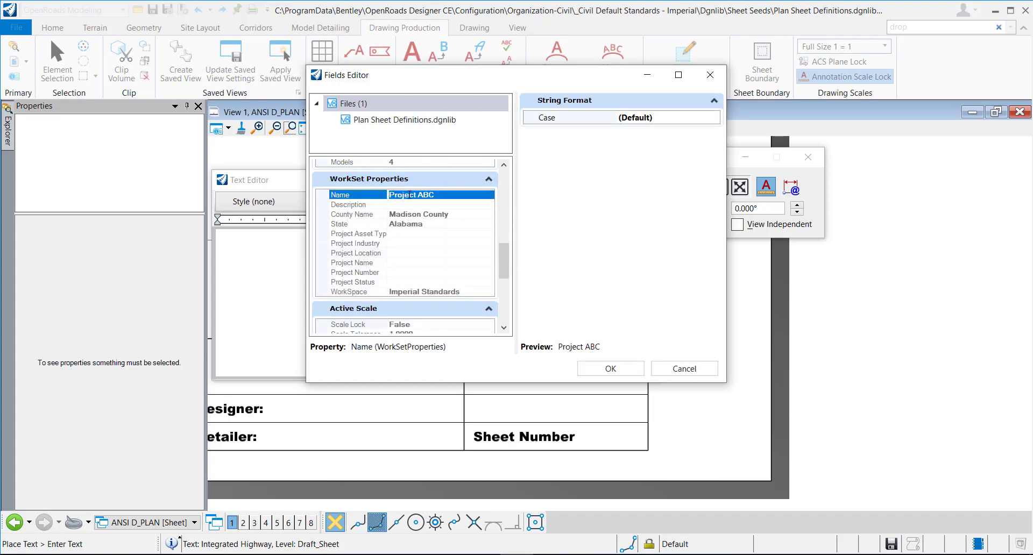
pyautogui.click(599, 370)
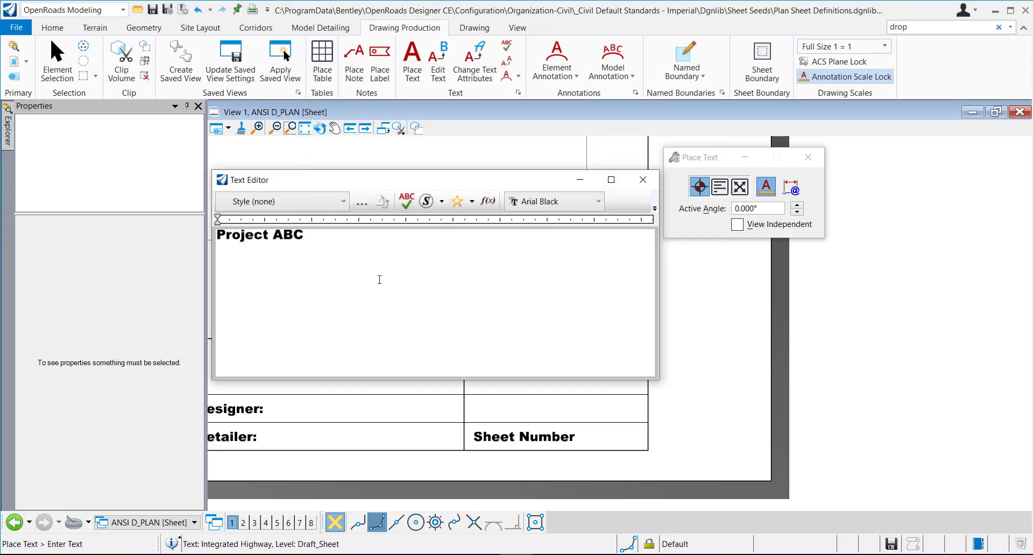
pyautogui.scroll(-3, 525, 388)
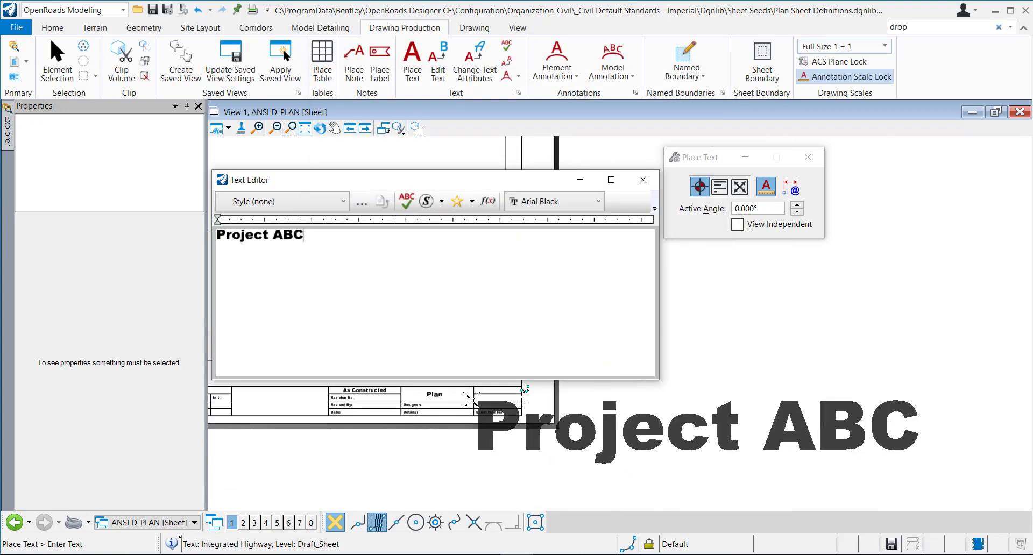
# Set the text style to 0130_Engr Vert Bold_Ctr Ctr
pyautogui.click(328, 202)
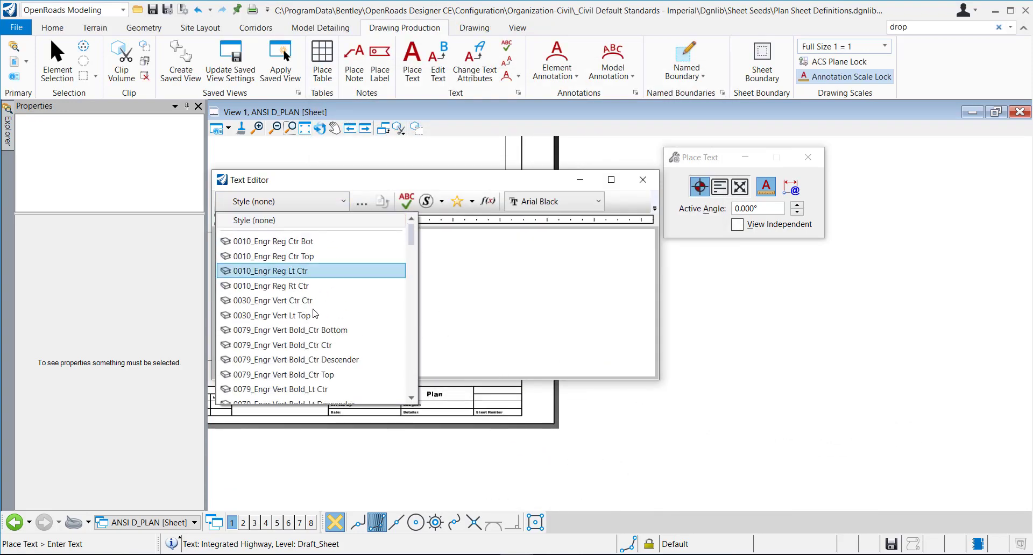
pyautogui.scroll(-6, 314, 315)
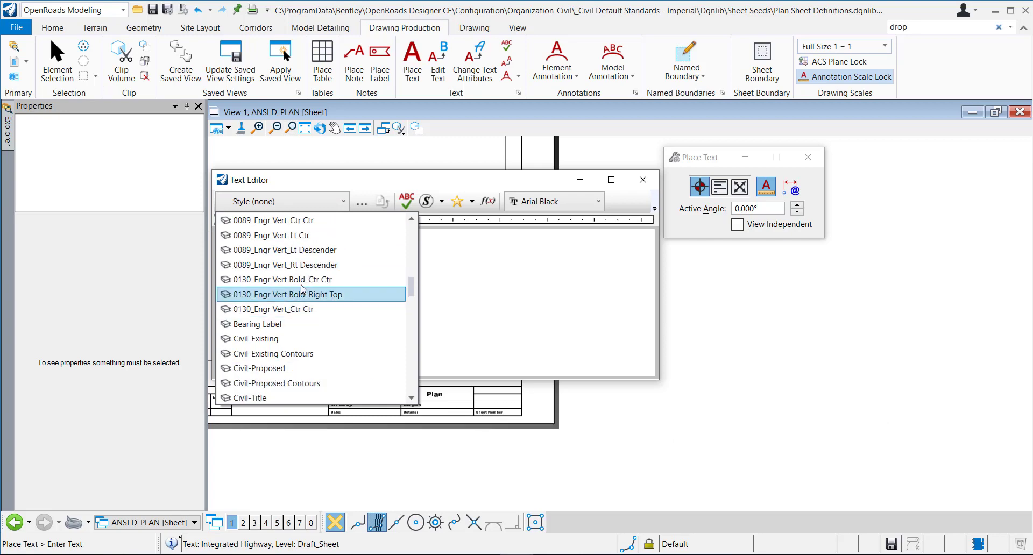
pyautogui.click(302, 280)
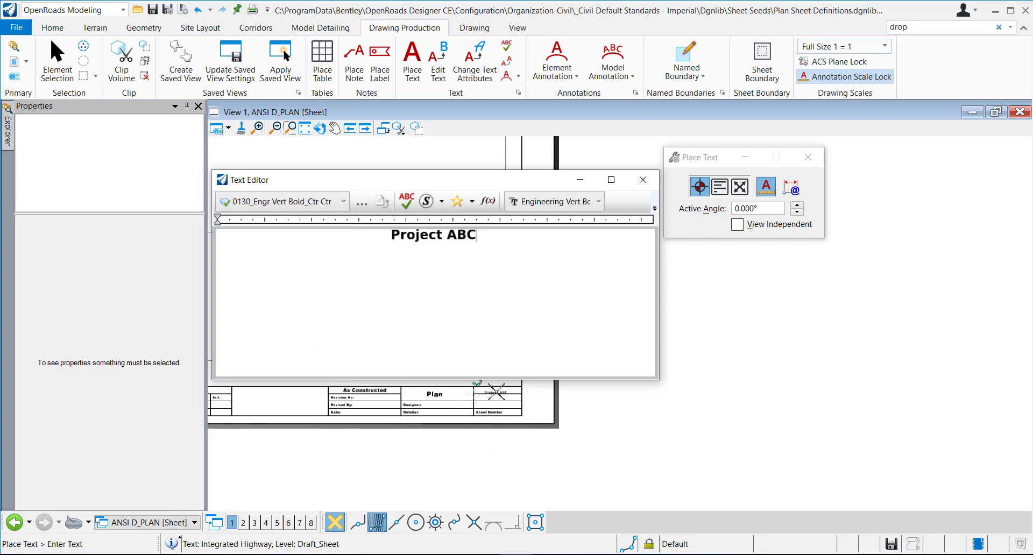
pyautogui.scroll(4, 495, 391)
# Place Project ABC in the title block cell beside Plan, then clear the editor
pyautogui.moveTo(512, 392); pyautogui.dragTo(491, 470, button='middle')
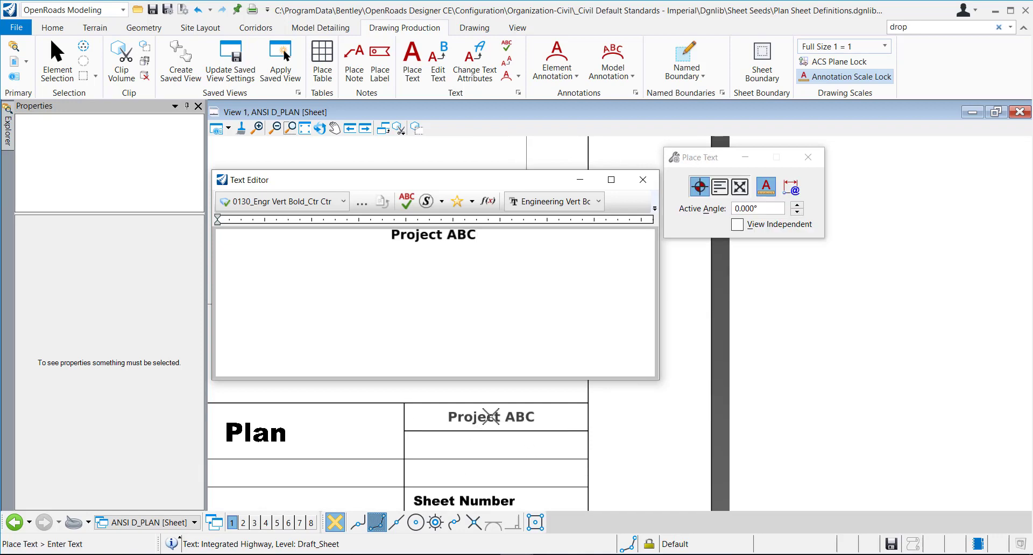
pyautogui.scroll(-2, 491, 415)
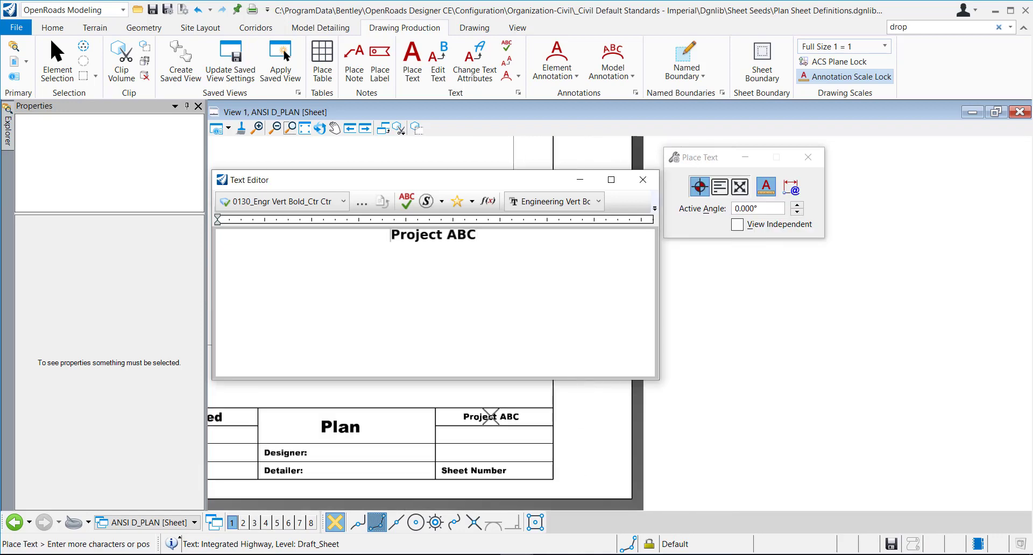
pyautogui.hotkey('ctrl', 'a')
pyautogui.hotkey('ctrl', 'c')
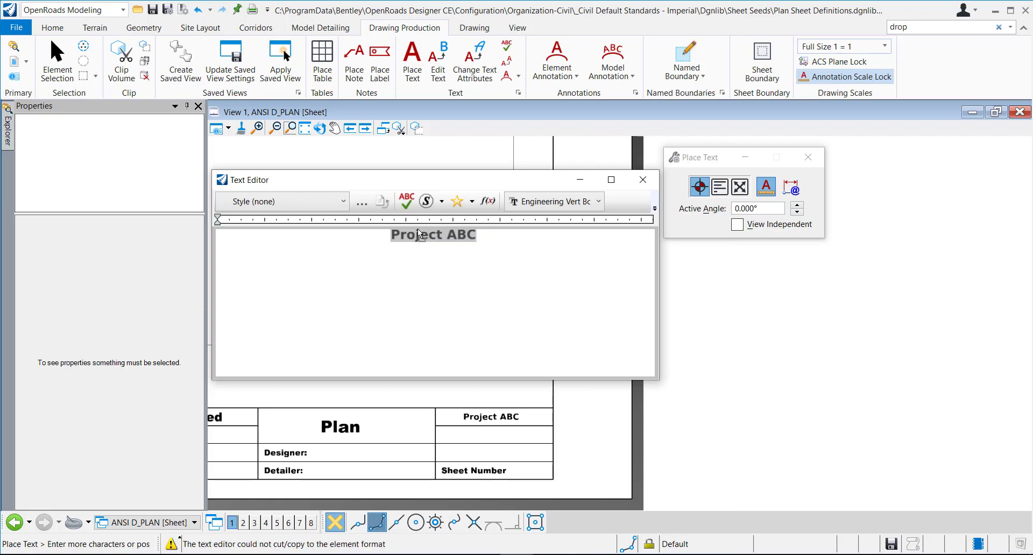
pyautogui.press('Delete')
# Insert the File Properties WorkSet County Name field reading Madison County
pyautogui.click(457, 201)
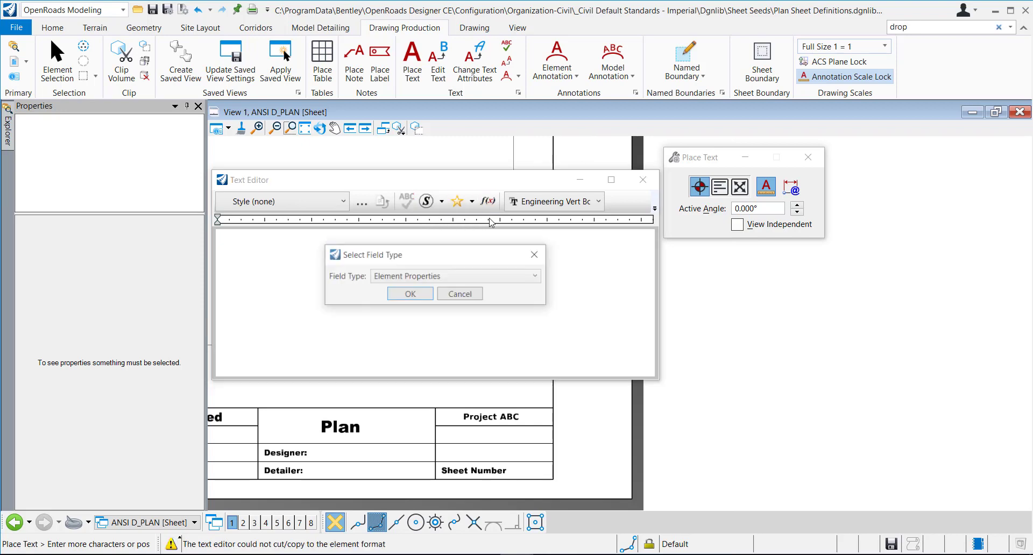
pyautogui.click(450, 277)
pyautogui.click(400, 318)
pyautogui.click(423, 296)
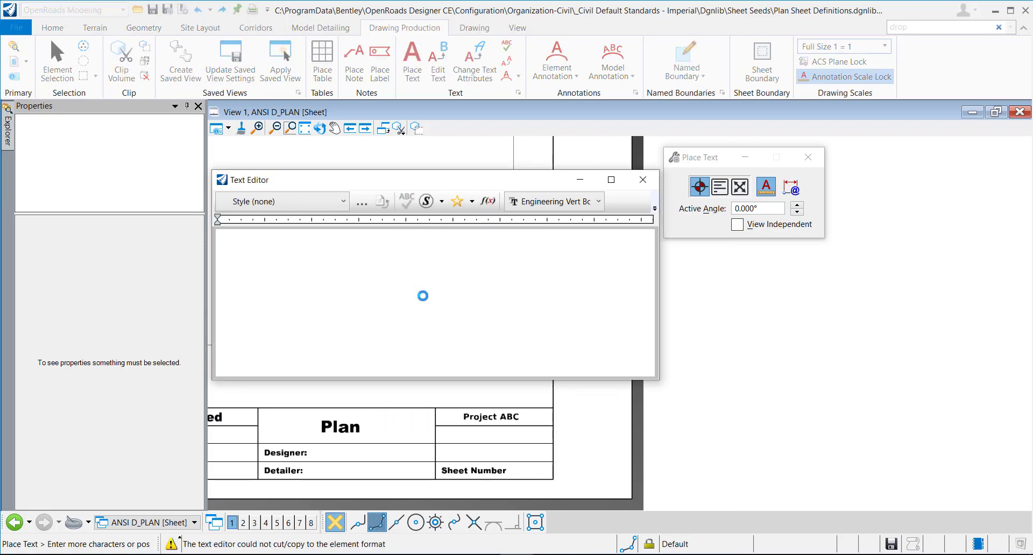
pyautogui.scroll(-3, 436, 322)
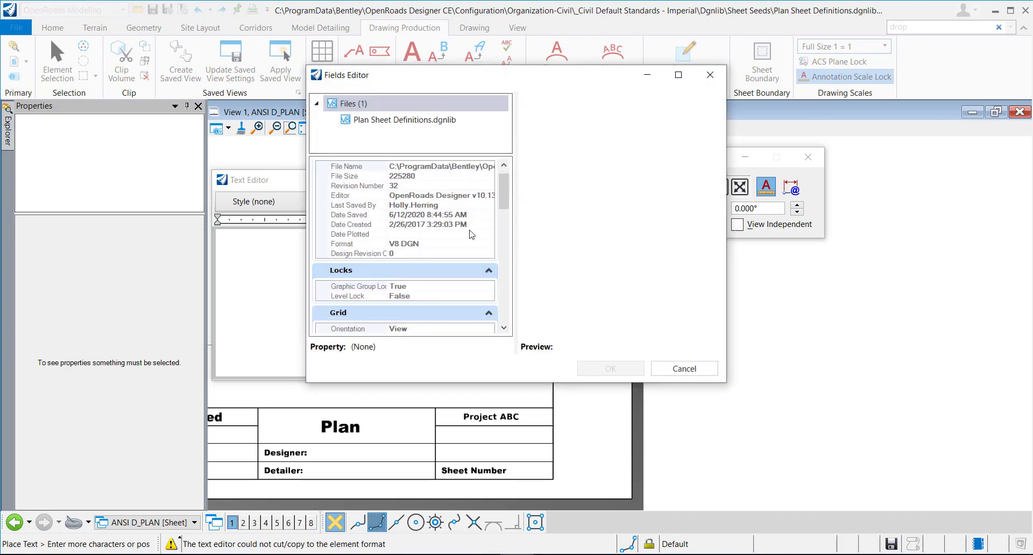
pyautogui.scroll(-8, 436, 323)
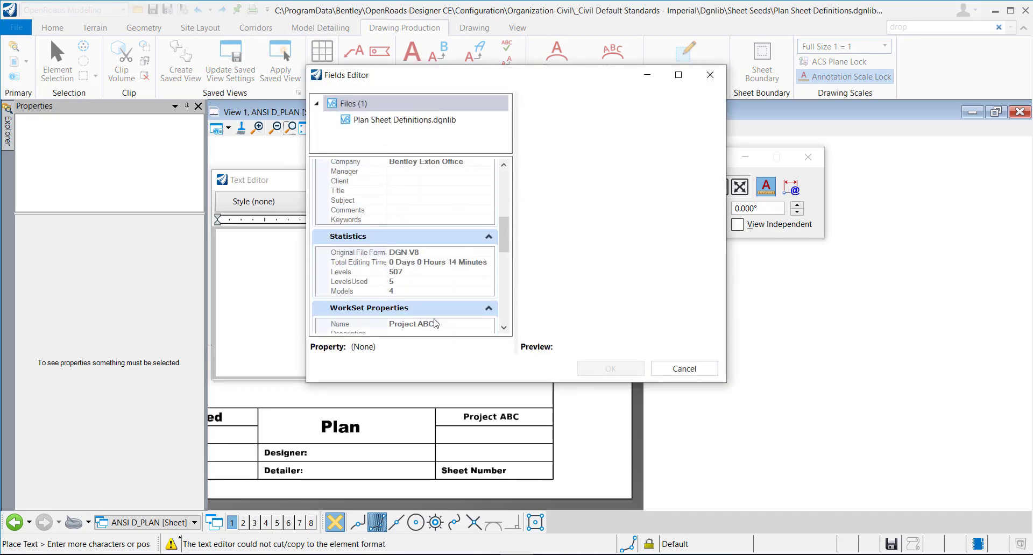
pyautogui.click(435, 216)
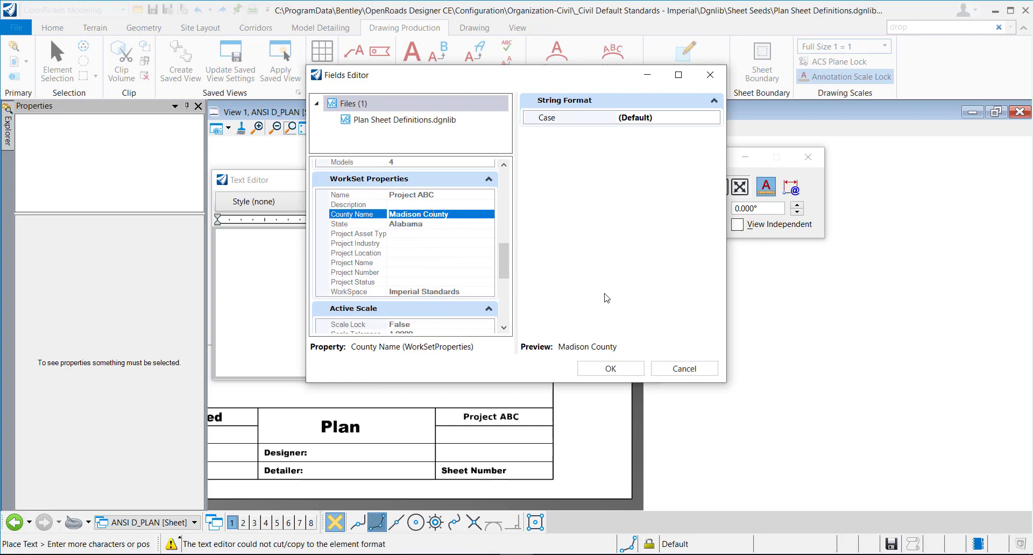
pyautogui.click(610, 368)
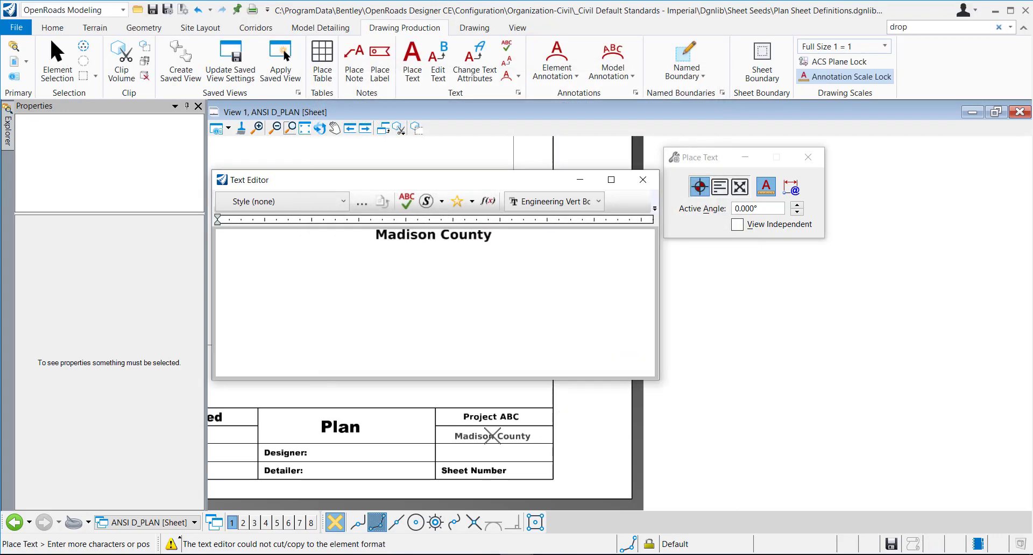
# Place Madison County in the cell below Project ABC and clear the editor
pyautogui.click(492, 436)
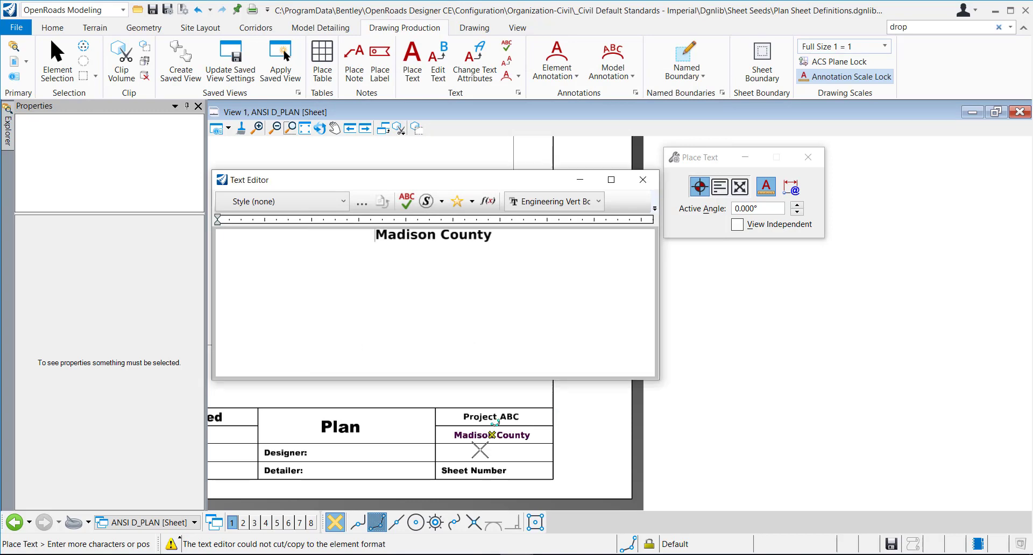
pyautogui.tripleClick(381, 234)
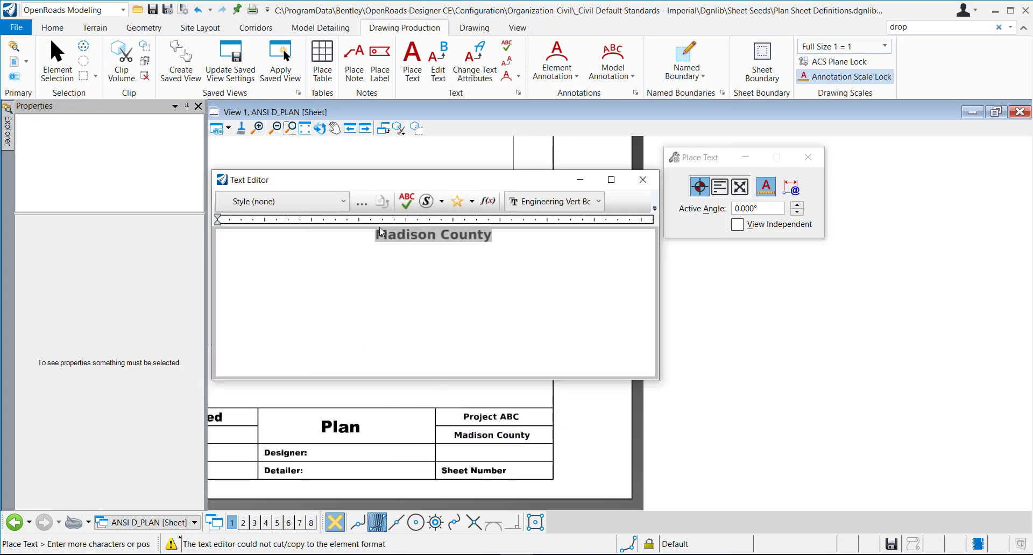
pyautogui.press('Delete')
# Insert the WorkSet State field, Alabama, and place it in the cell below Madison County
pyautogui.click(487, 201)
pyautogui.click(412, 279)
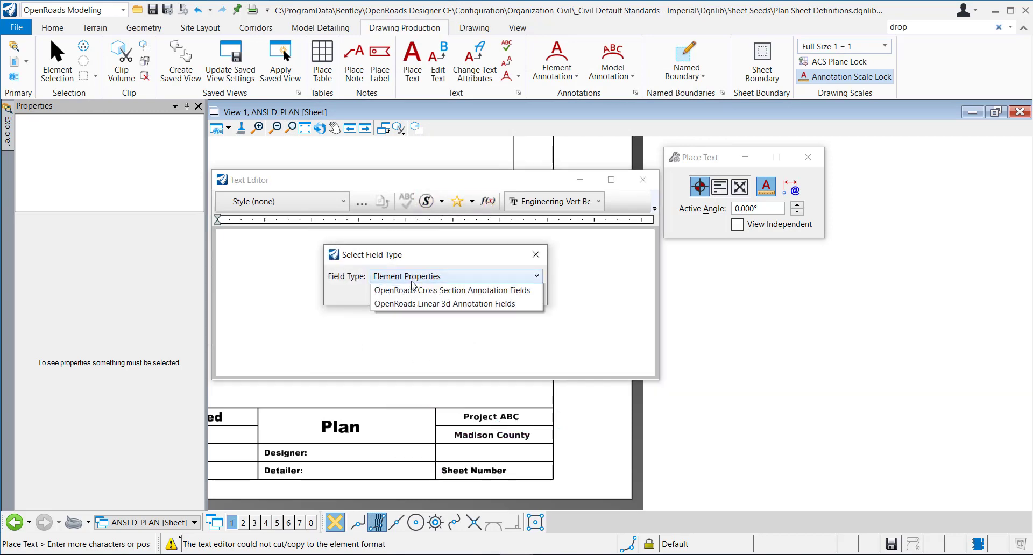
pyautogui.click(413, 285)
pyautogui.click(415, 293)
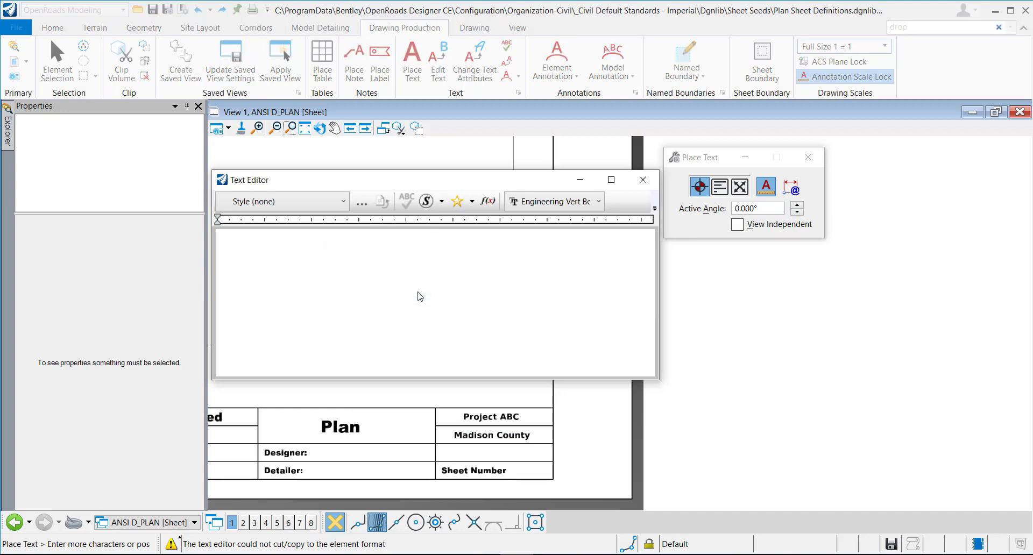
pyautogui.scroll(-2, 391, 295)
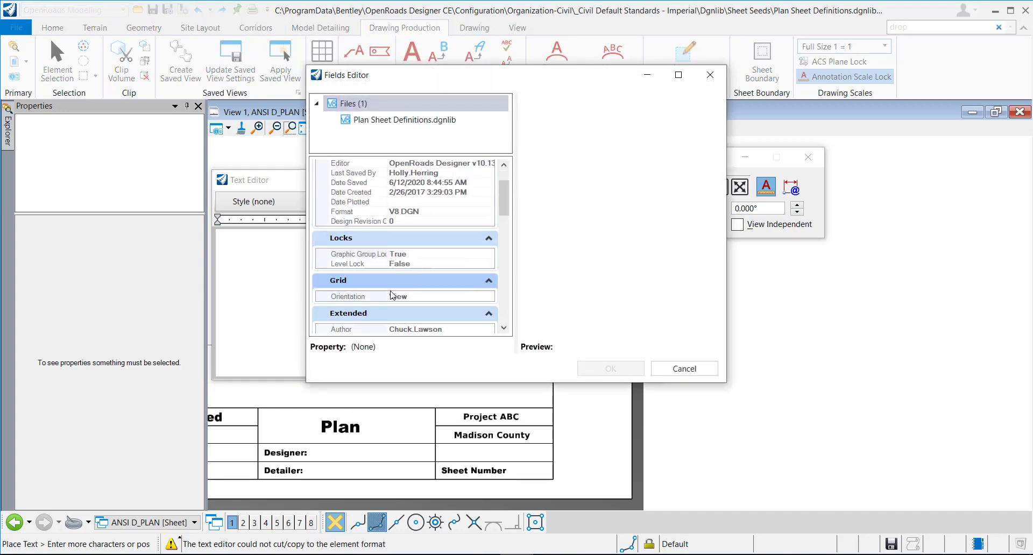
pyautogui.moveTo(504, 211); pyautogui.dragTo(504, 245)
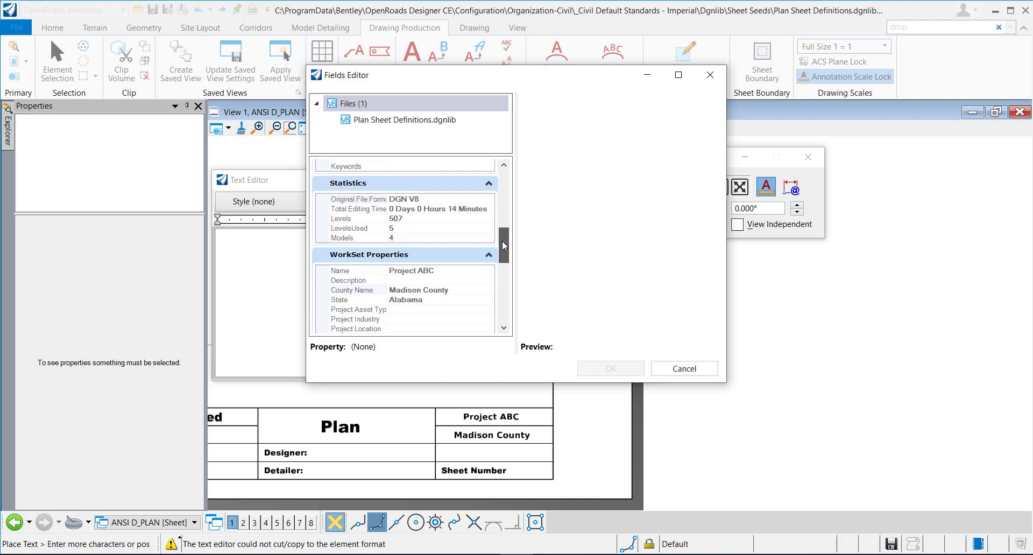
pyautogui.scroll(-4, 490, 281)
pyautogui.click(355, 271)
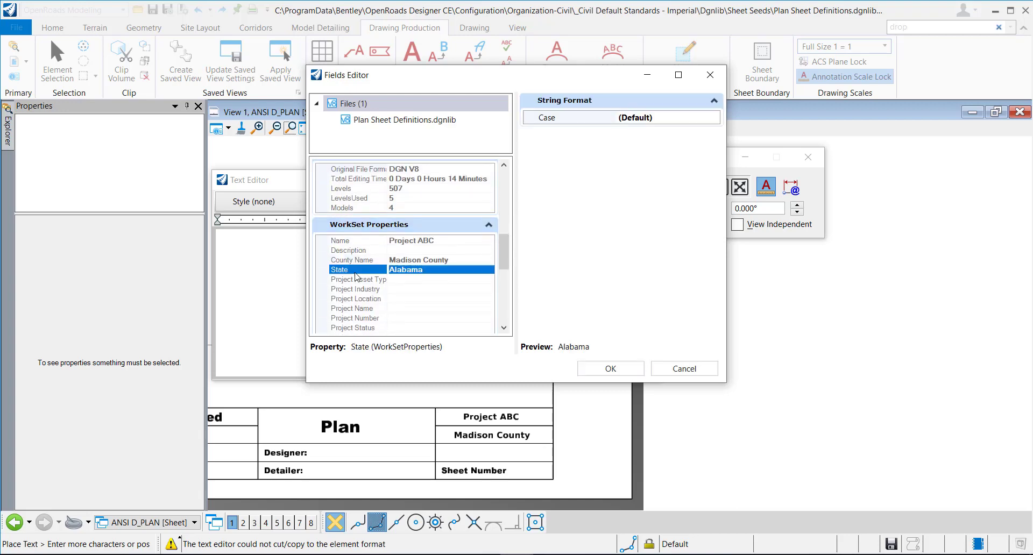
pyautogui.click(623, 368)
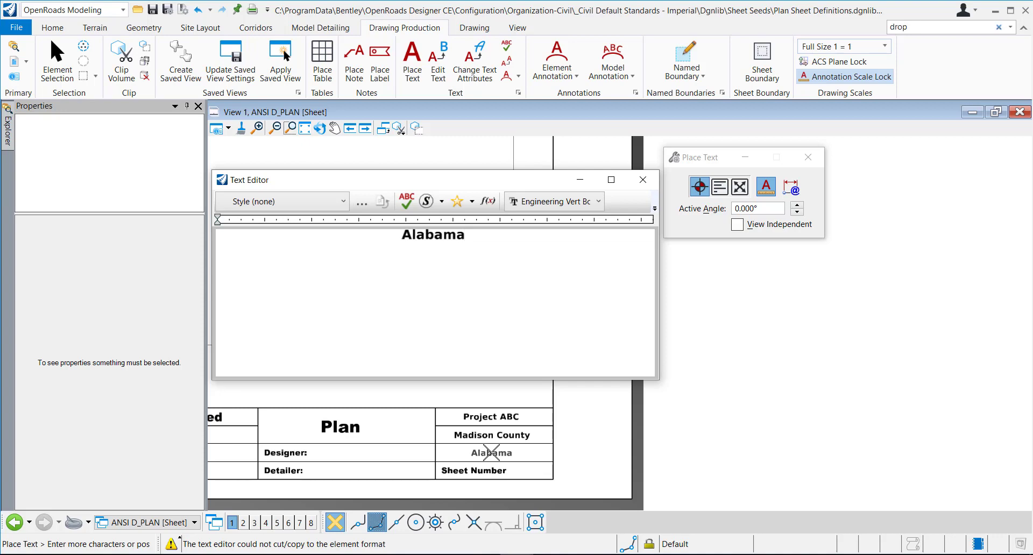
pyautogui.click(491, 453)
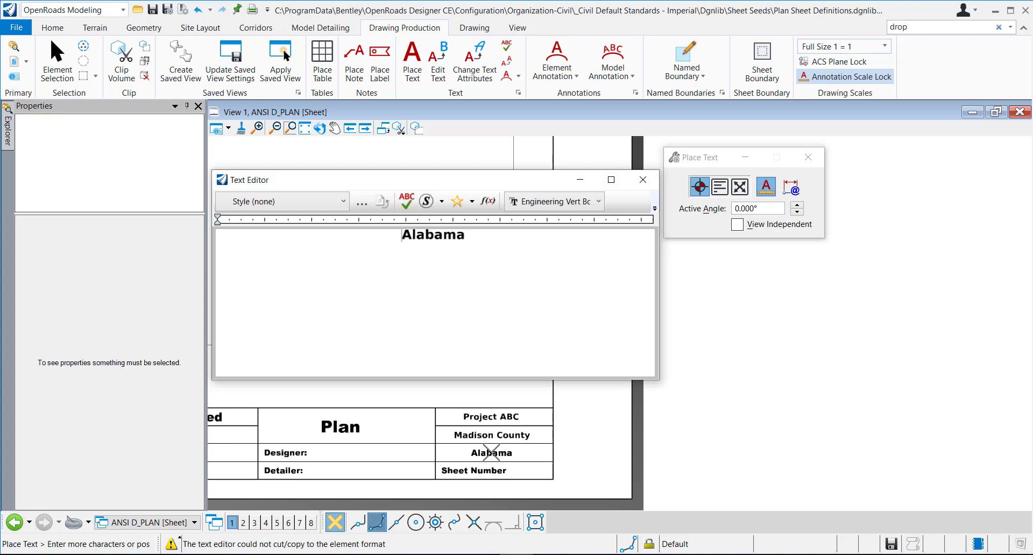
# Close the Text Editor and view the title block showing Project ABC, Madison County, Alabama
pyautogui.click(642, 180)
pyautogui.scroll(-2, 578, 430)
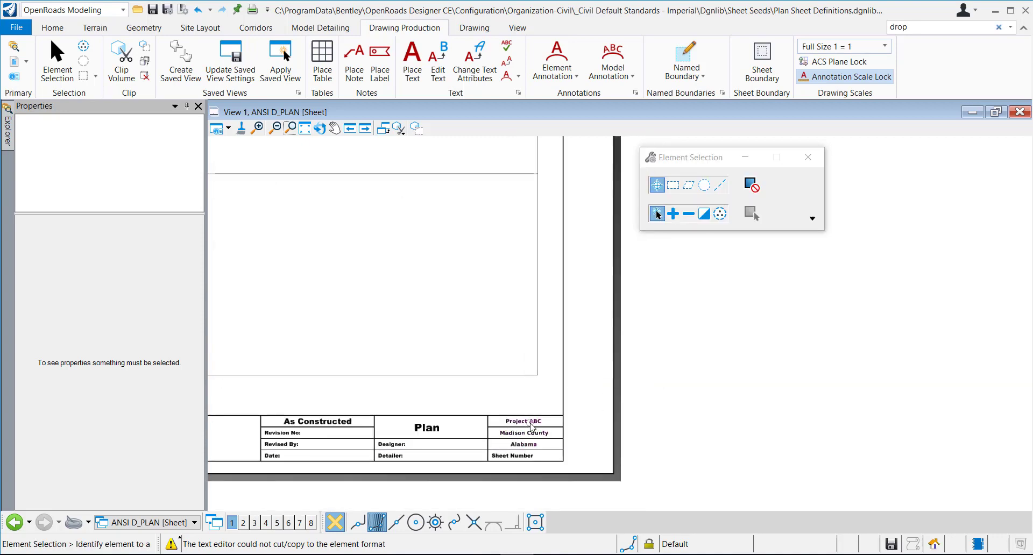
pyautogui.scroll(-1, 534, 446)
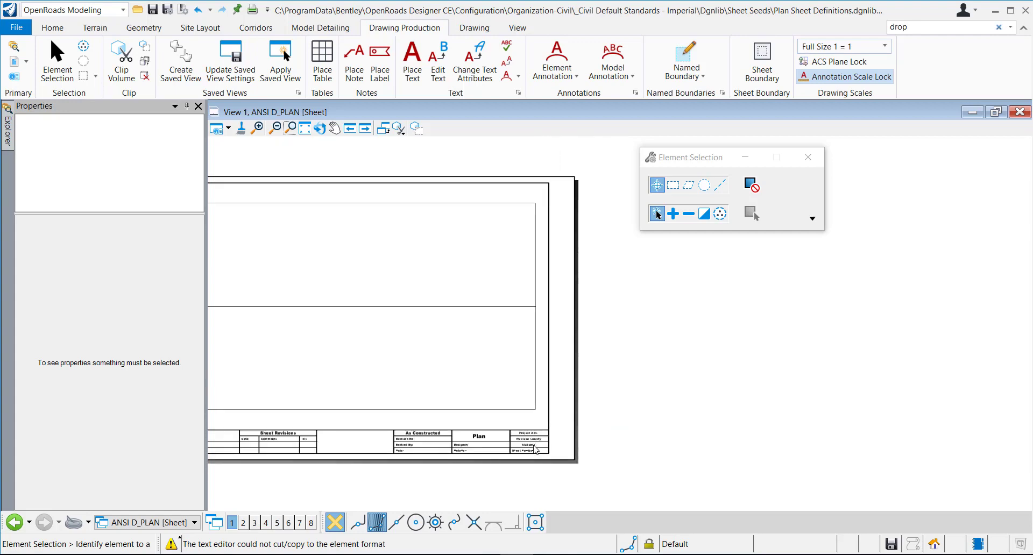
pyautogui.moveTo(411, 334); pyautogui.dragTo(603, 350, button='middle')
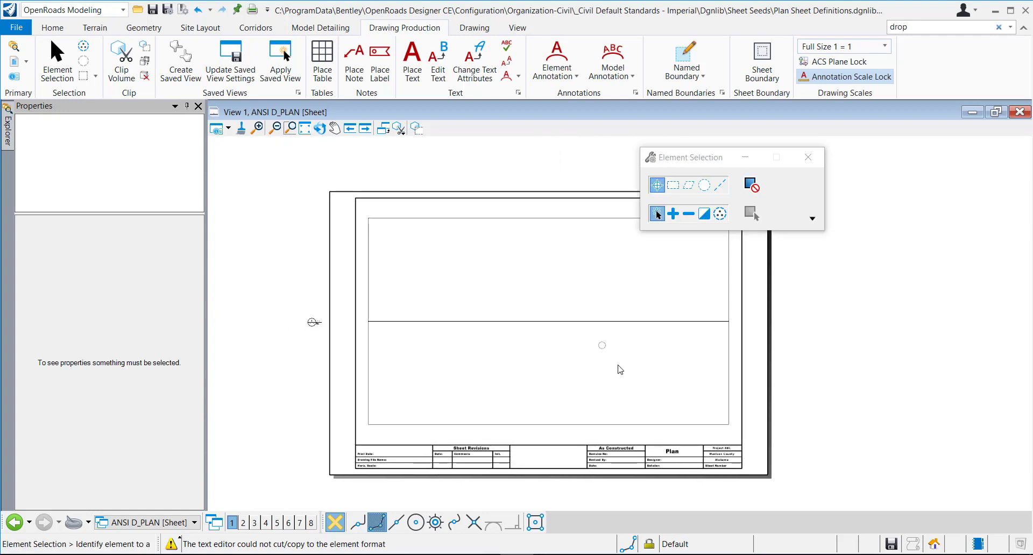
pyautogui.scroll(1, 735, 481)
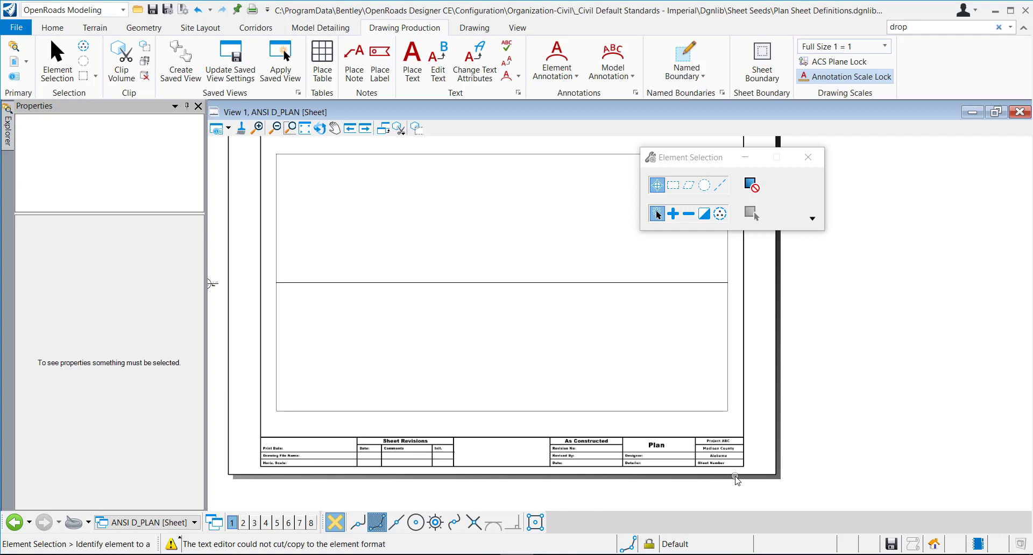
pyautogui.moveTo(402, 350); pyautogui.dragTo(424, 376, button='middle')
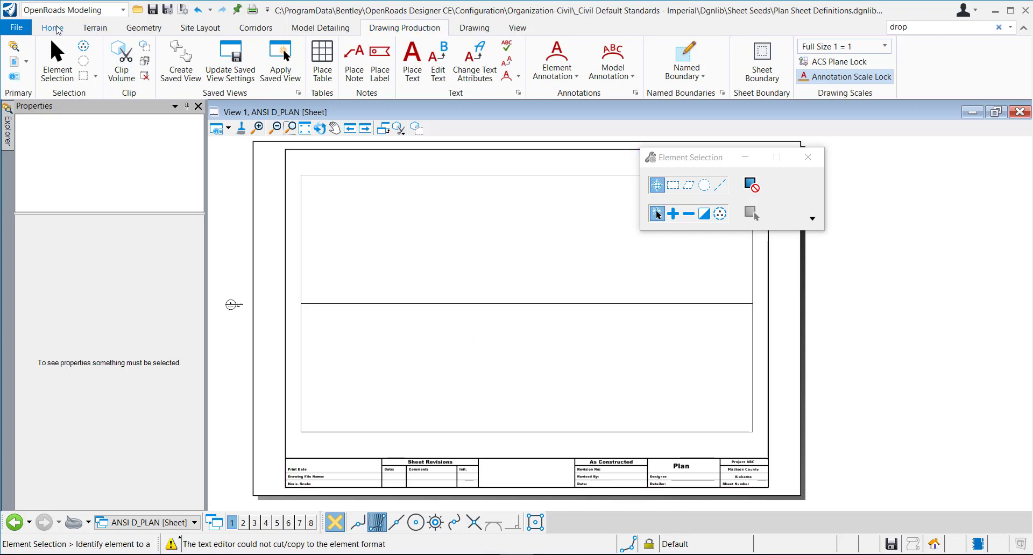
# Run the 'file disassociateworkset' key-in on the library and close the file
pyautogui.click(54, 28)
pyautogui.press('Return')
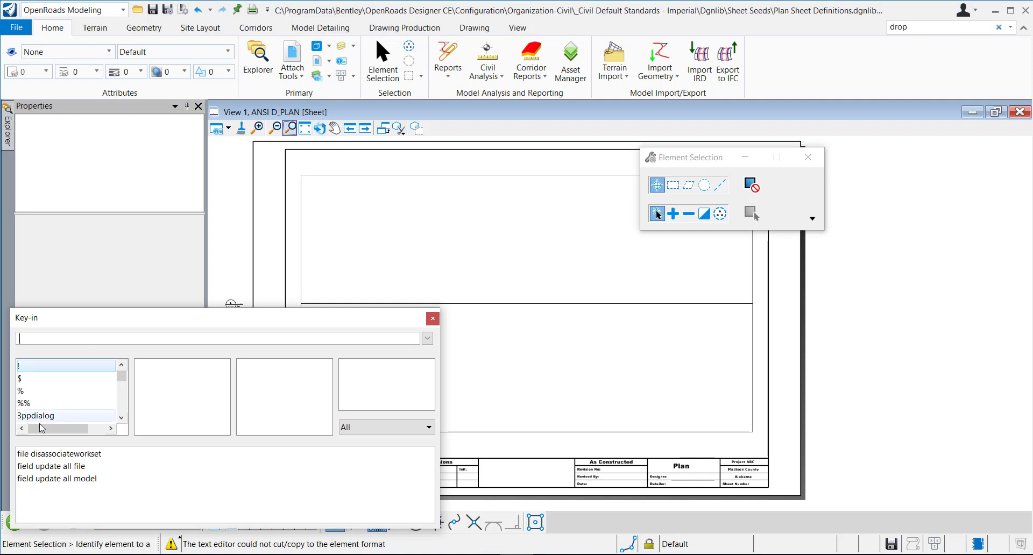
pyautogui.write('file')
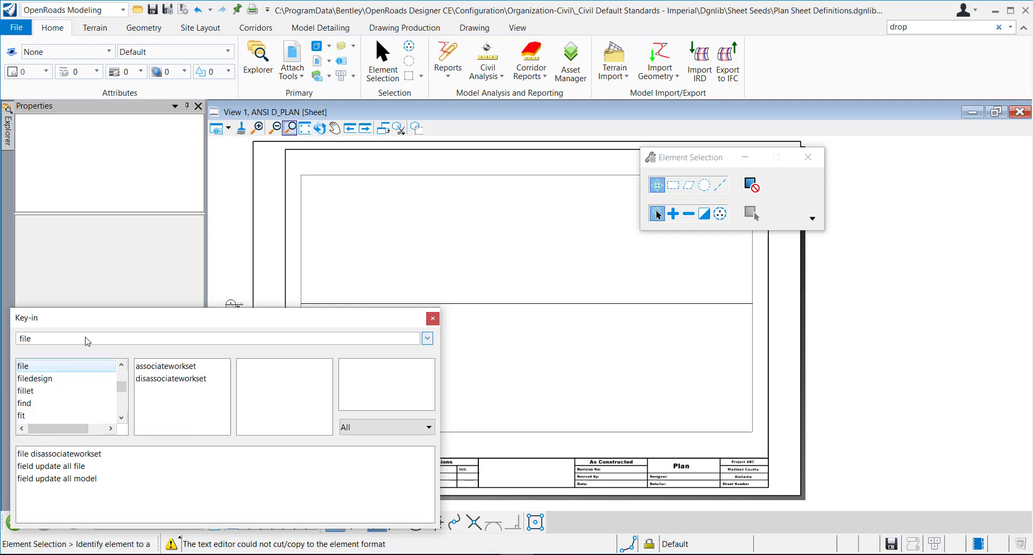
pyautogui.click(163, 380)
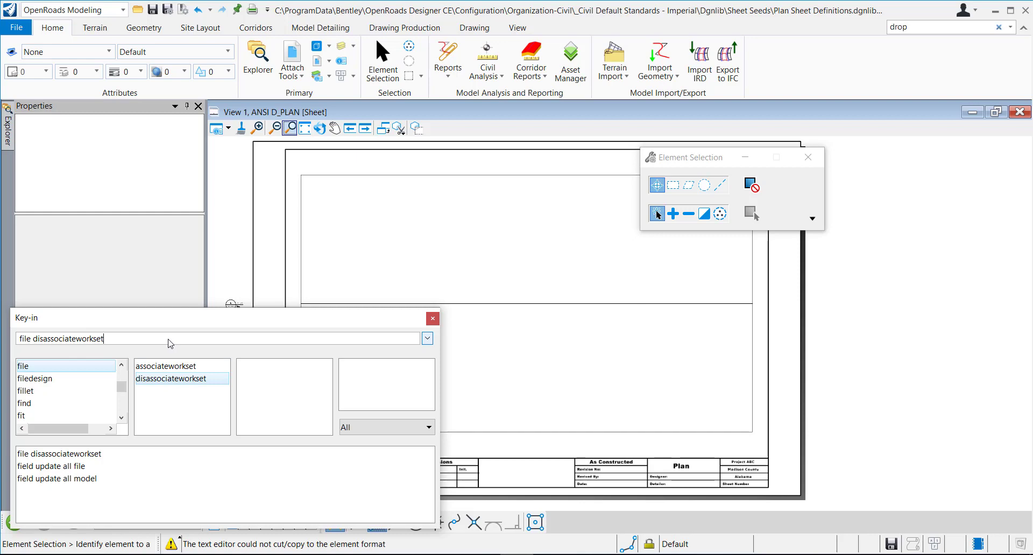
pyautogui.press('Return')
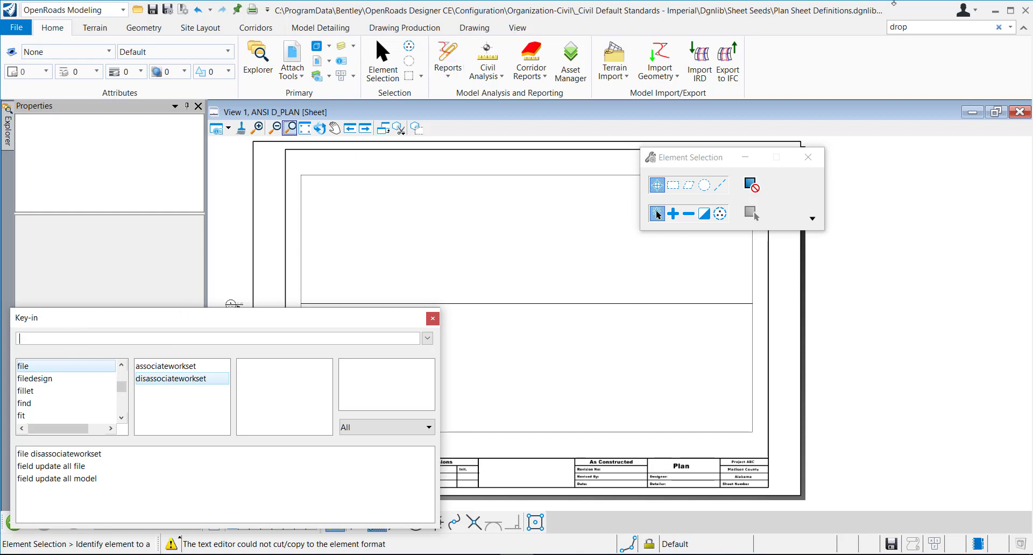
pyautogui.click(1024, 9)
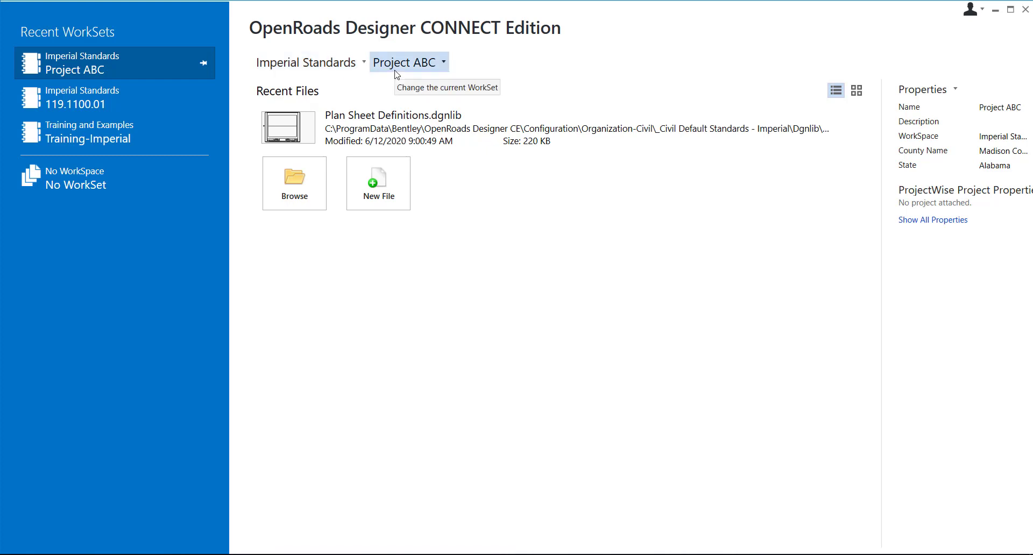
# Open _SR97_Plan and Profile Sheets - Copy.dgn from the training folder
pyautogui.click(307, 188)
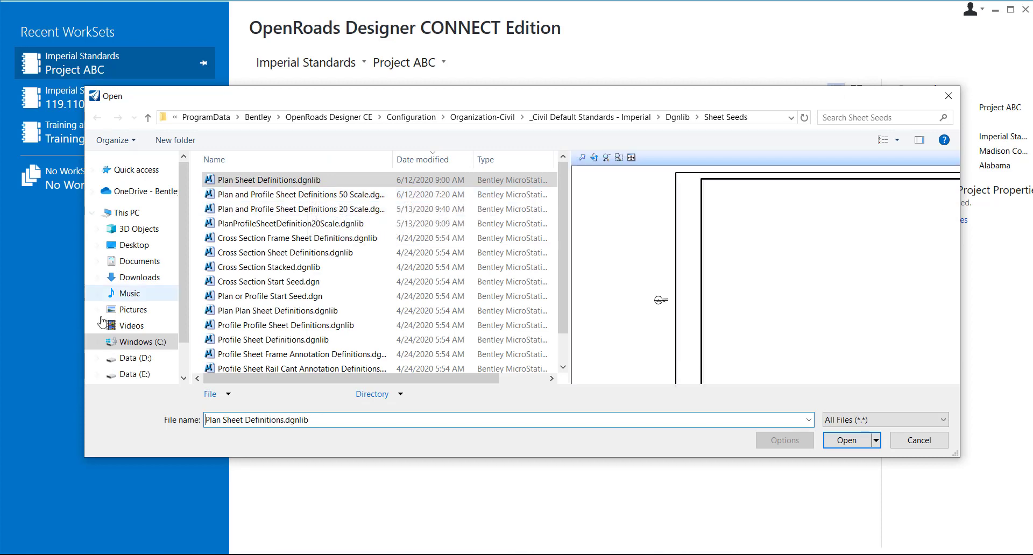
pyautogui.click(328, 223)
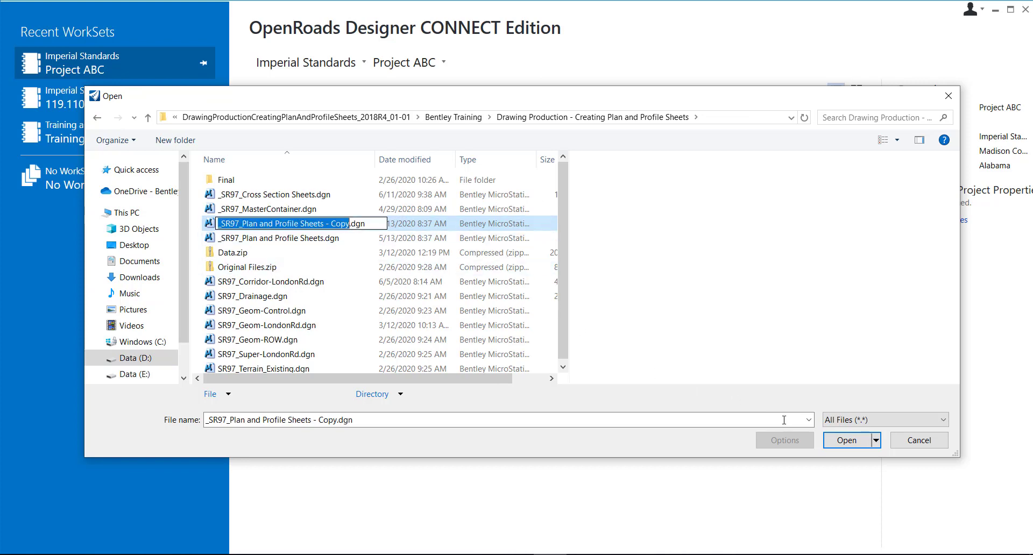
pyautogui.press('Escape')
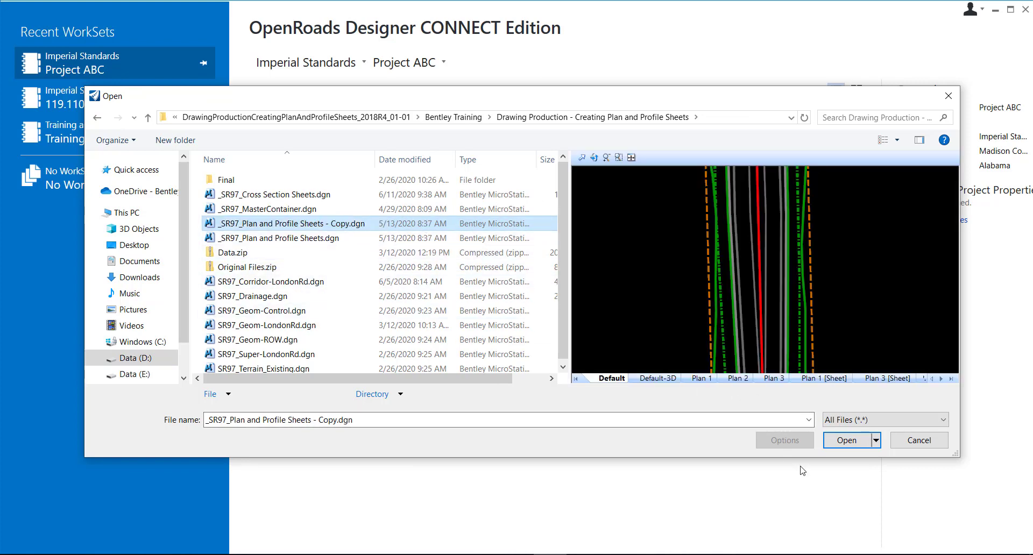
pyautogui.click(856, 446)
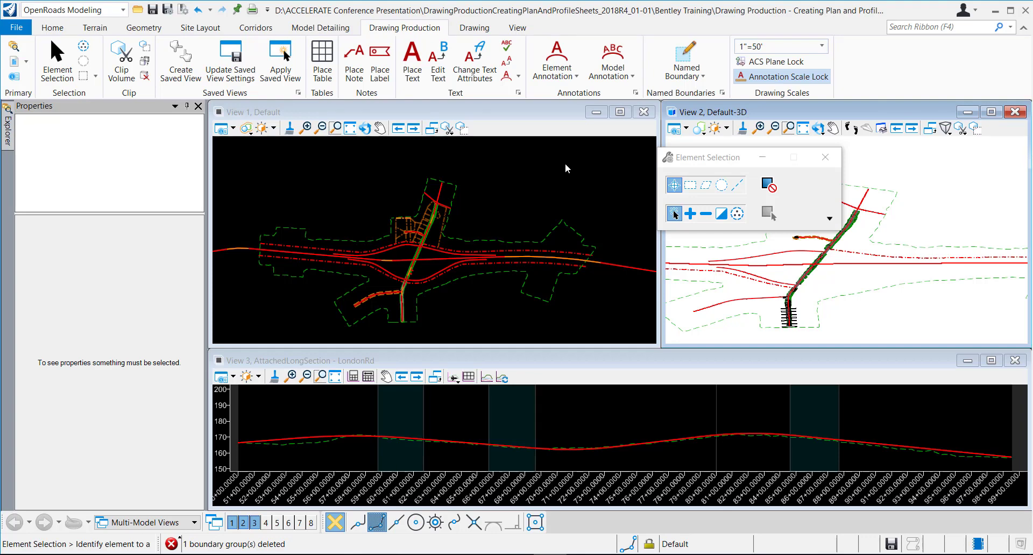
# Start a Civil Plan named boundary using the ANSI D_PLAN drawing seed
pyautogui.click(687, 56)
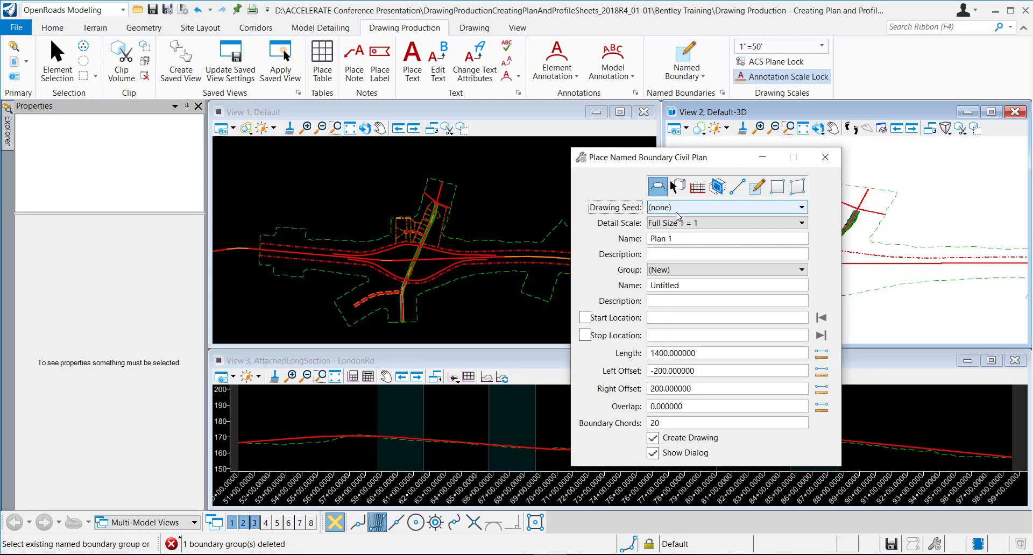
pyautogui.click(676, 210)
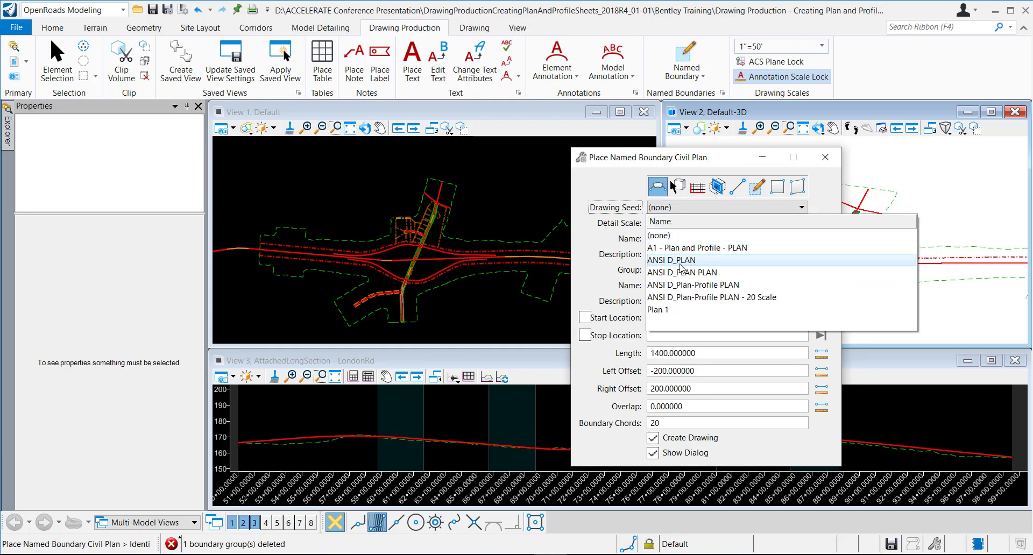
pyautogui.click(682, 261)
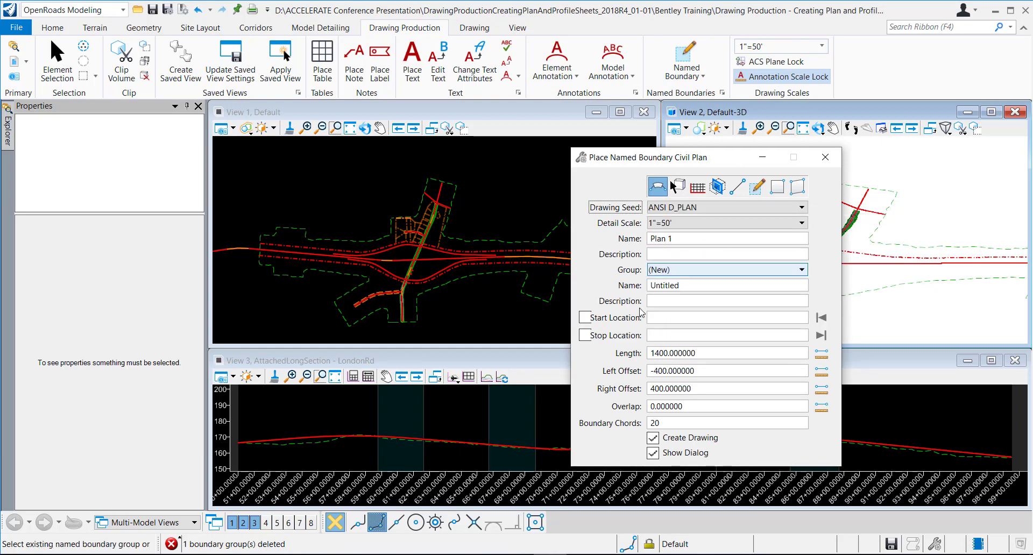
pyautogui.scroll(5, 406, 309)
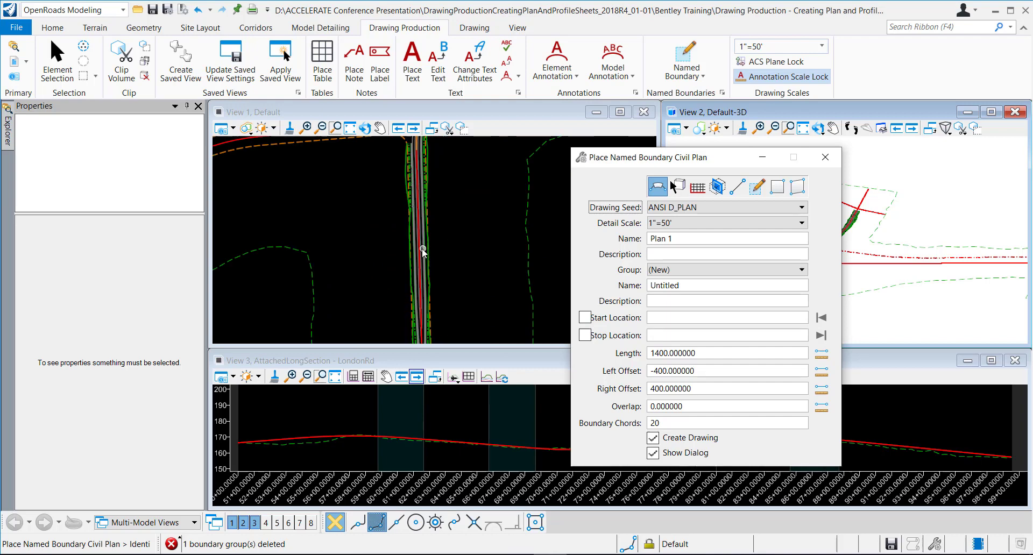
pyautogui.scroll(3, 417, 253)
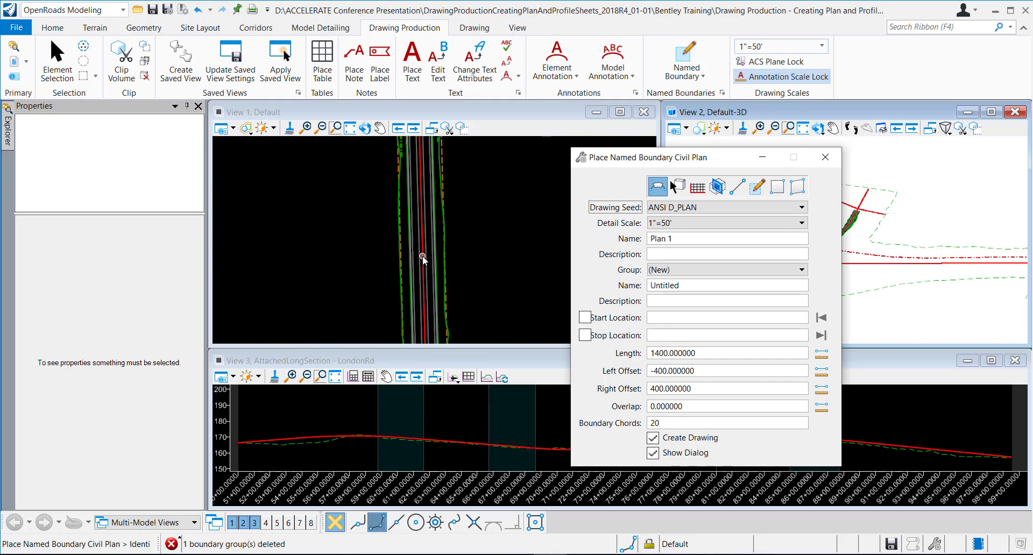
# Pick LondonRd as the path, lock start and stop to its ends, and accept
pyautogui.click(422, 258)
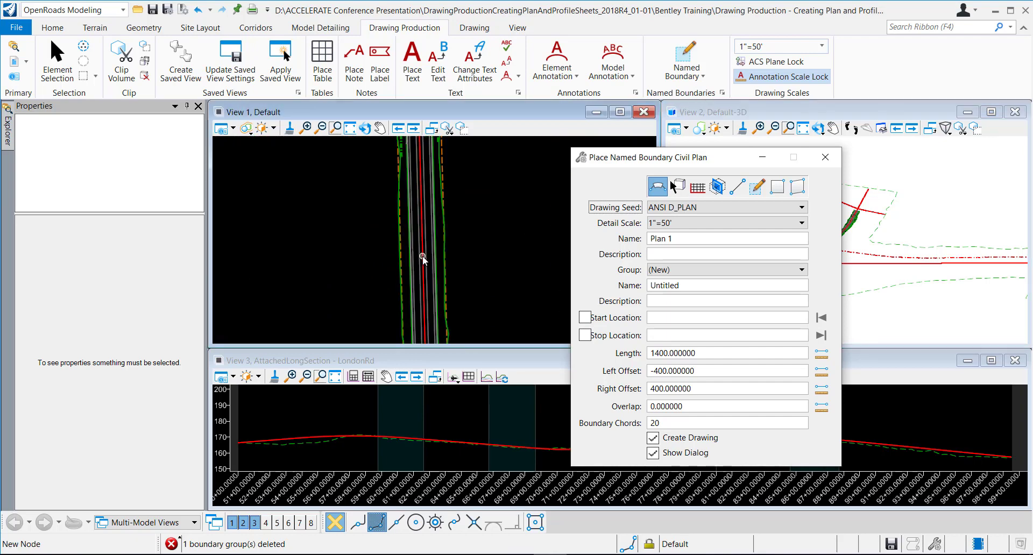
pyautogui.click(422, 260)
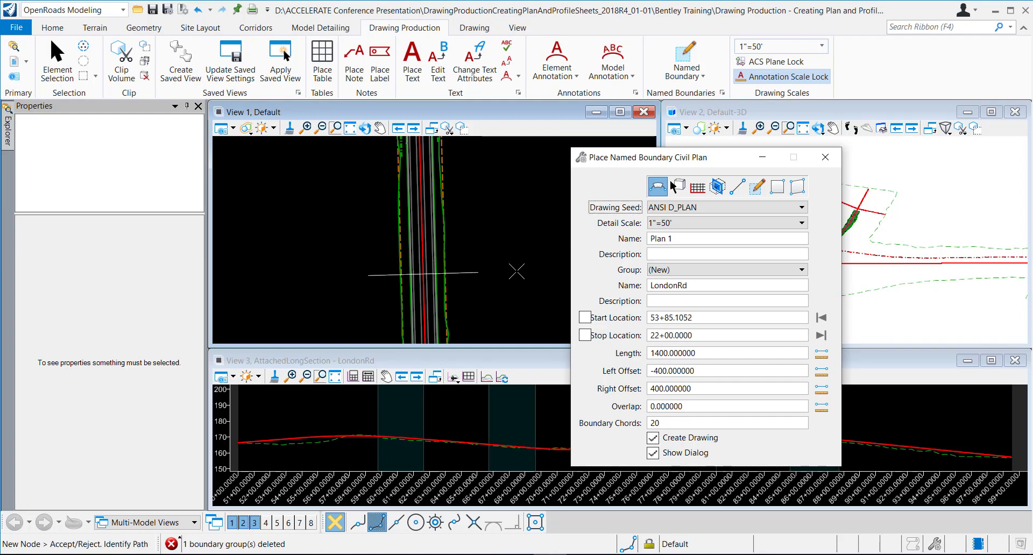
pyautogui.scroll(-2, 516, 271)
pyautogui.click(821, 317)
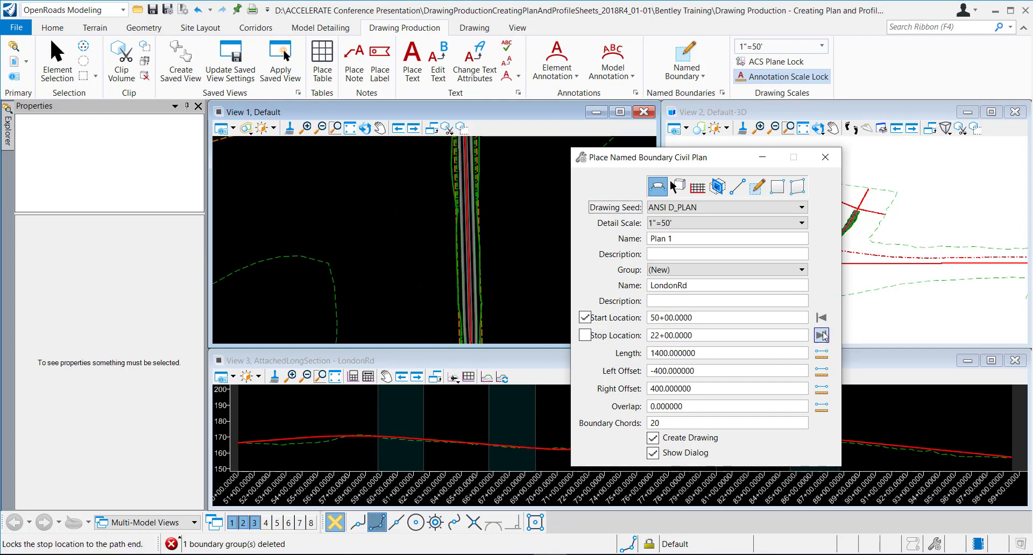
pyautogui.click(821, 335)
pyautogui.scroll(-2, 543, 246)
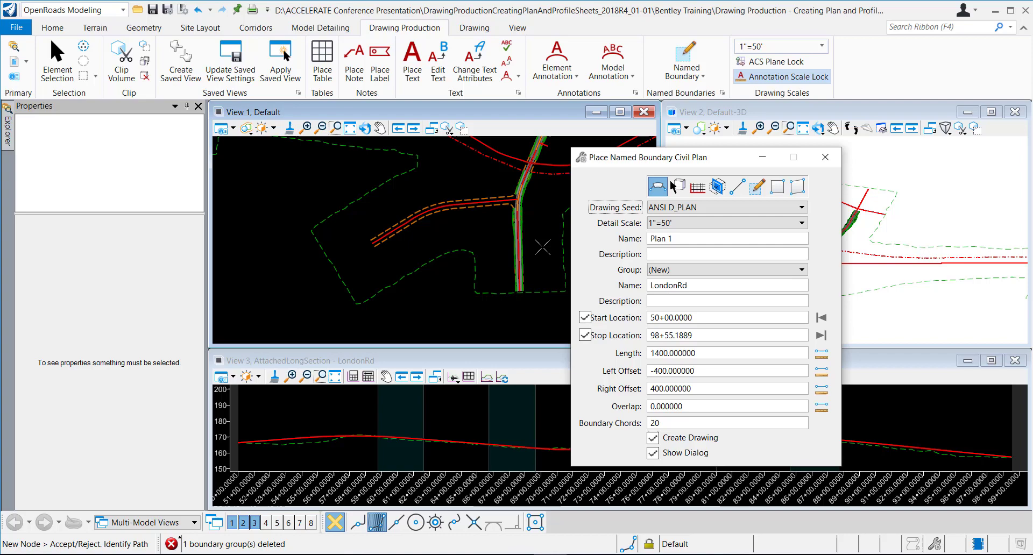
pyautogui.click(542, 246)
pyautogui.click(542, 247)
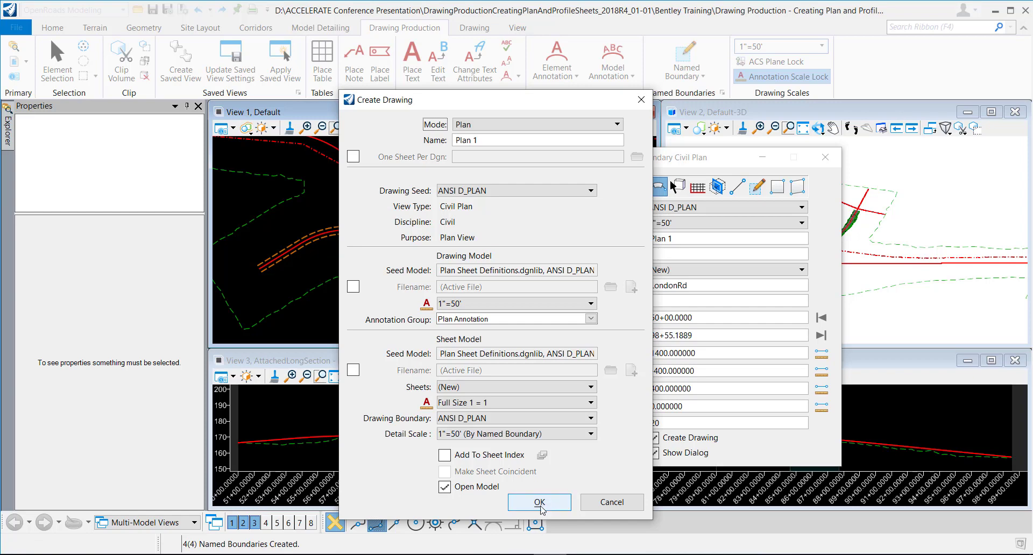
# Generate the Plan 1–4 drawing and sheet models, then zoom into the sheet's title block
pyautogui.click(539, 502)
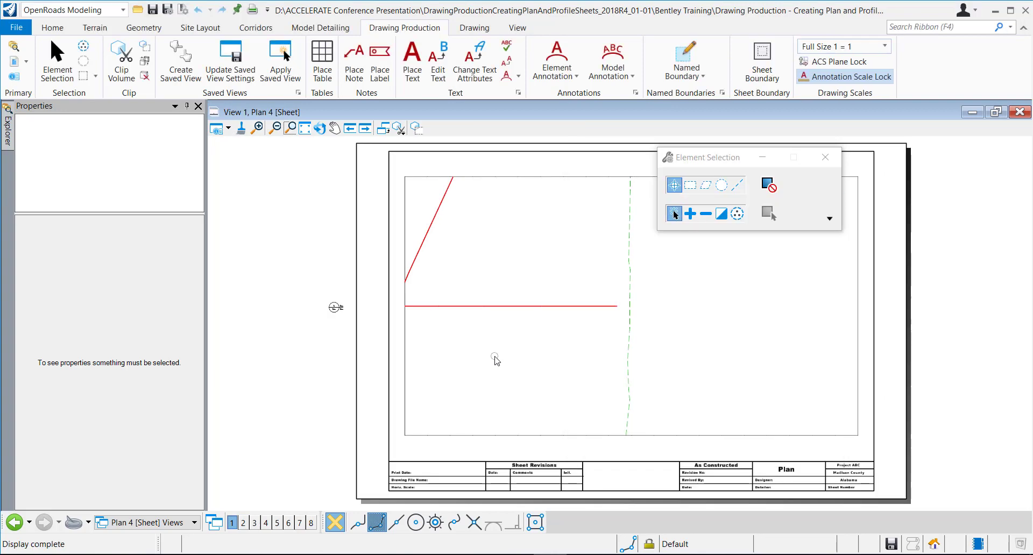
pyautogui.scroll(4, 850, 480)
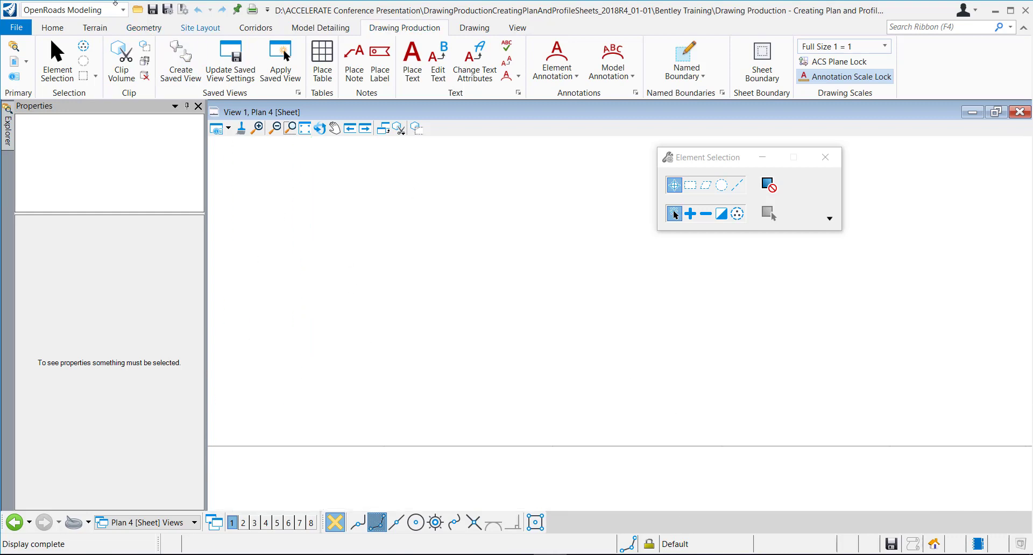
pyautogui.click(41, 32)
# Open the Plan 2 [Sheet] model and zoom in to check Project ABC, Madison County, Alabama
pyautogui.click(317, 46)
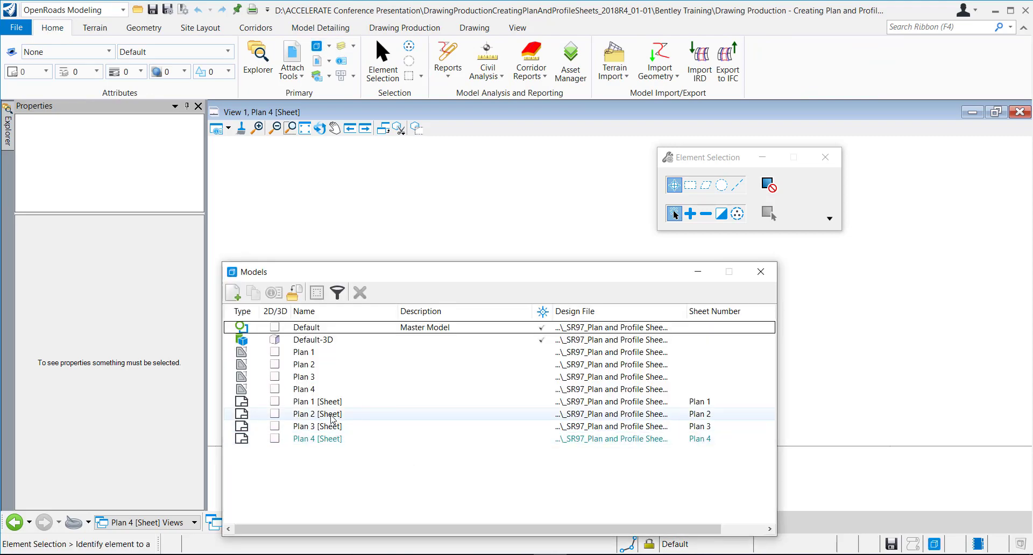
pyautogui.click(330, 414)
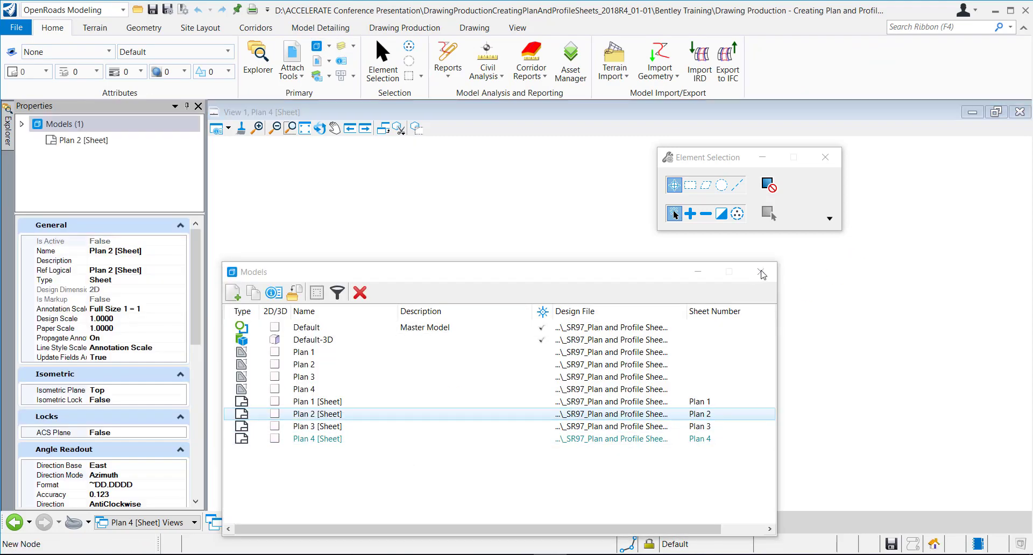
pyautogui.click(760, 271)
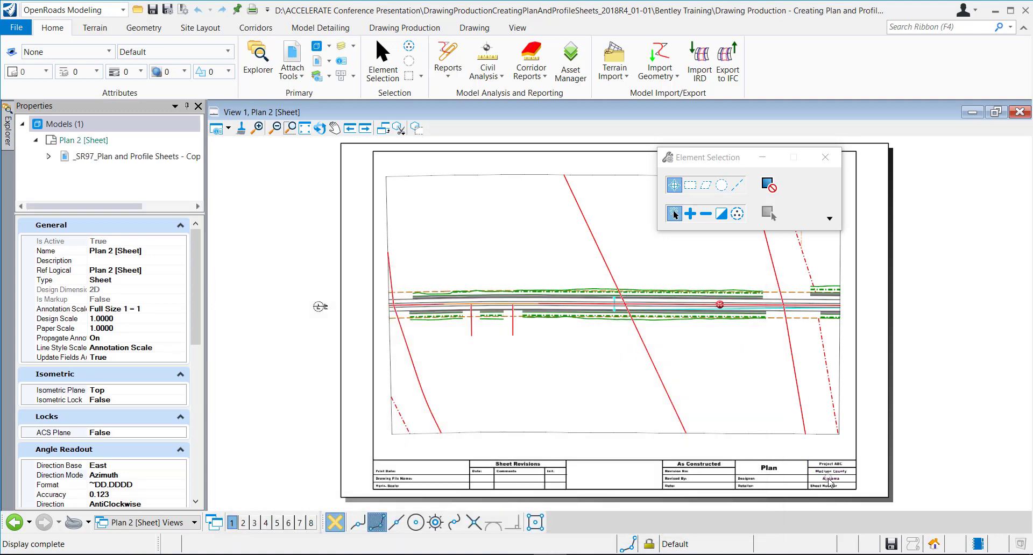
pyautogui.scroll(3, 828, 480)
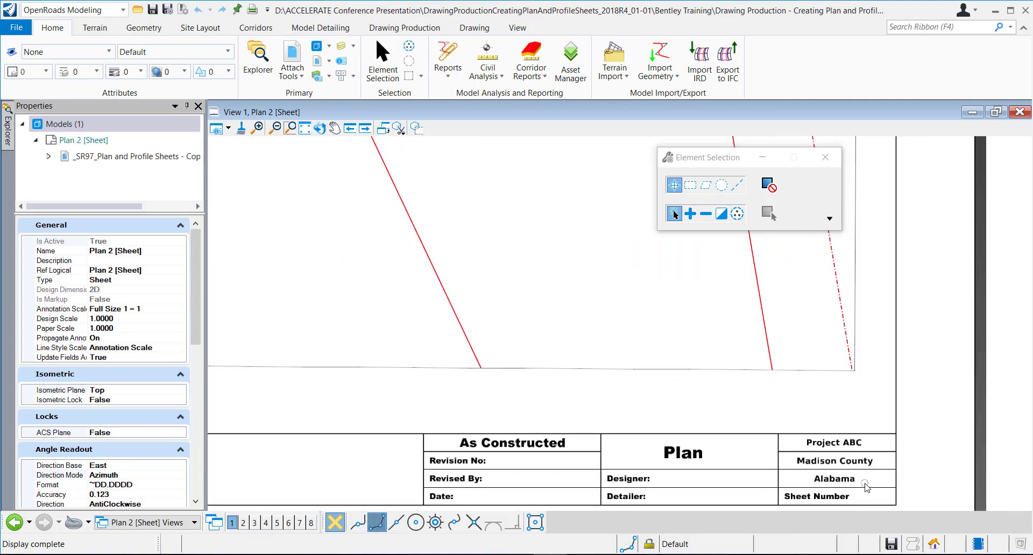